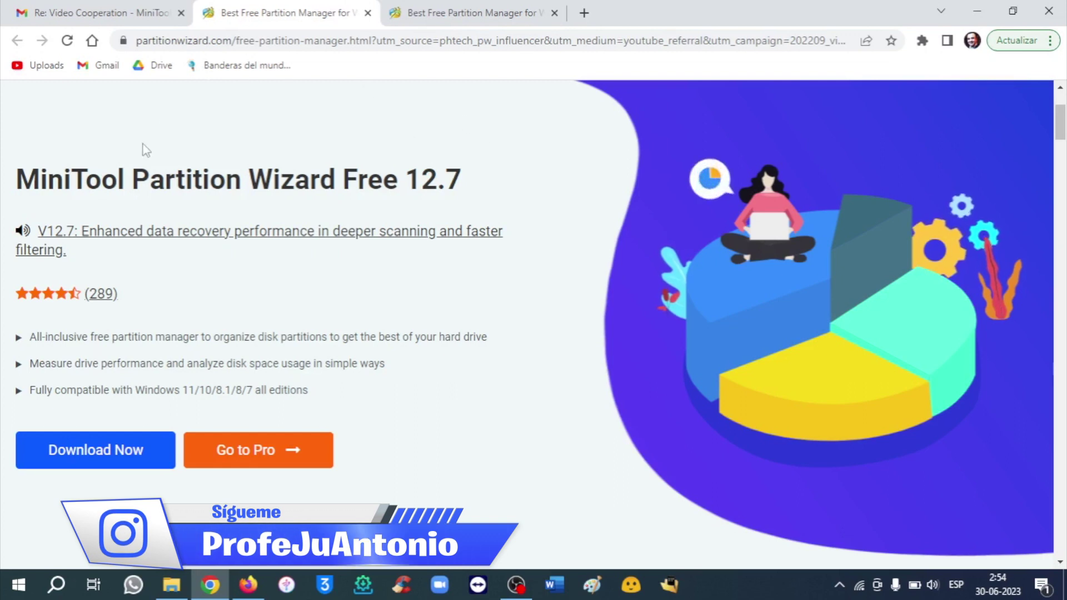
Download the MiniTool Partition Wizard Free 12.7 installer from the product page.
{"action": "double_click", "coordinate": [374, 179]}
{"action": "left_click", "coordinate": [517, 156]}
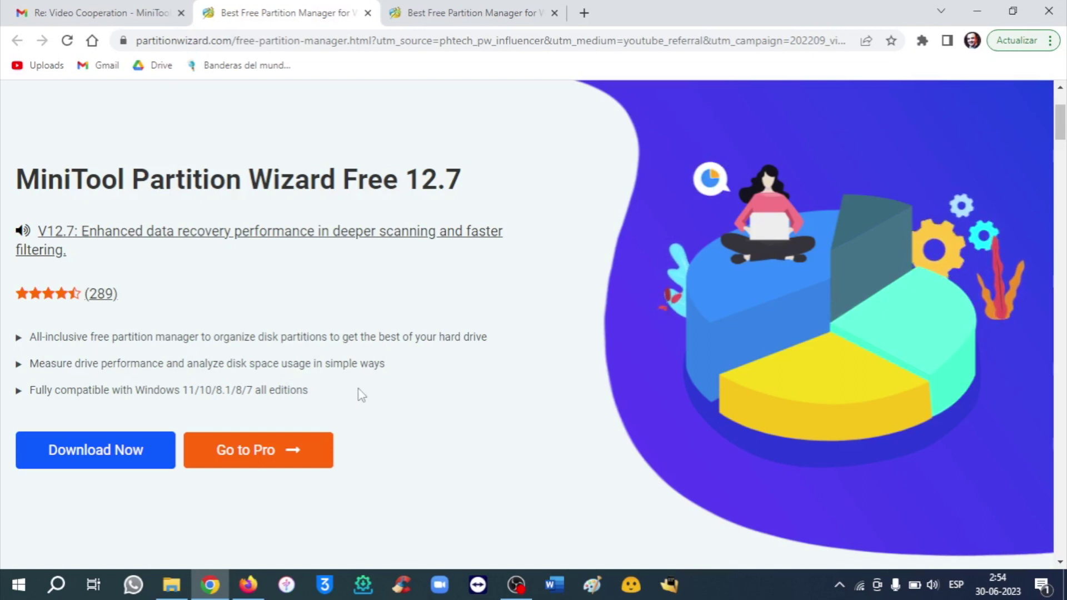
{"action": "left_click", "coordinate": [137, 455]}
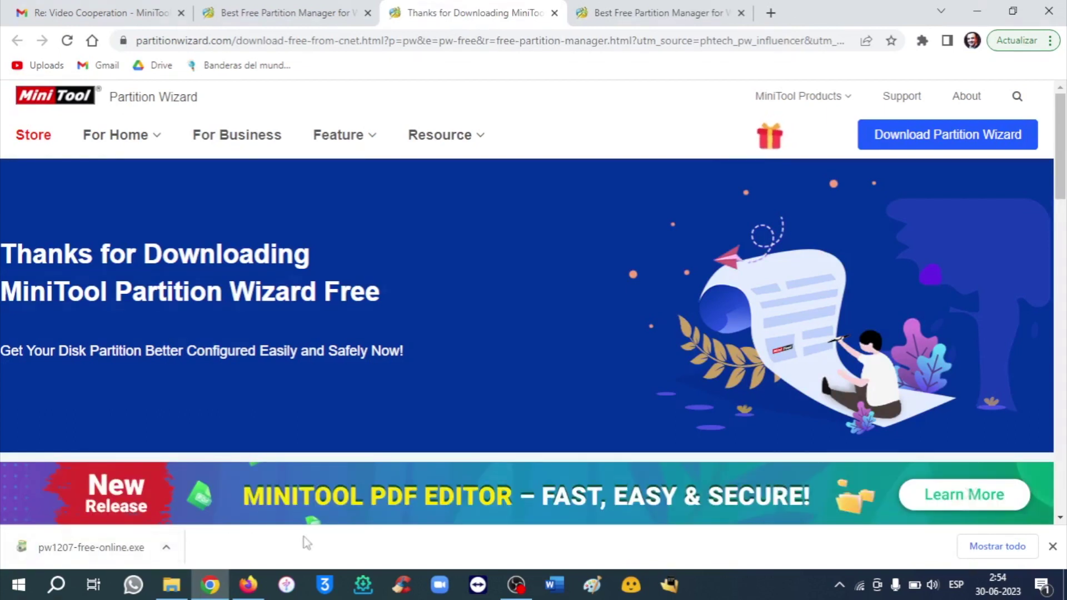
Run the pw1207-free-online installer from the desktop as administrator, using Español as the installation language.
{"action": "key", "text": "super+d"}
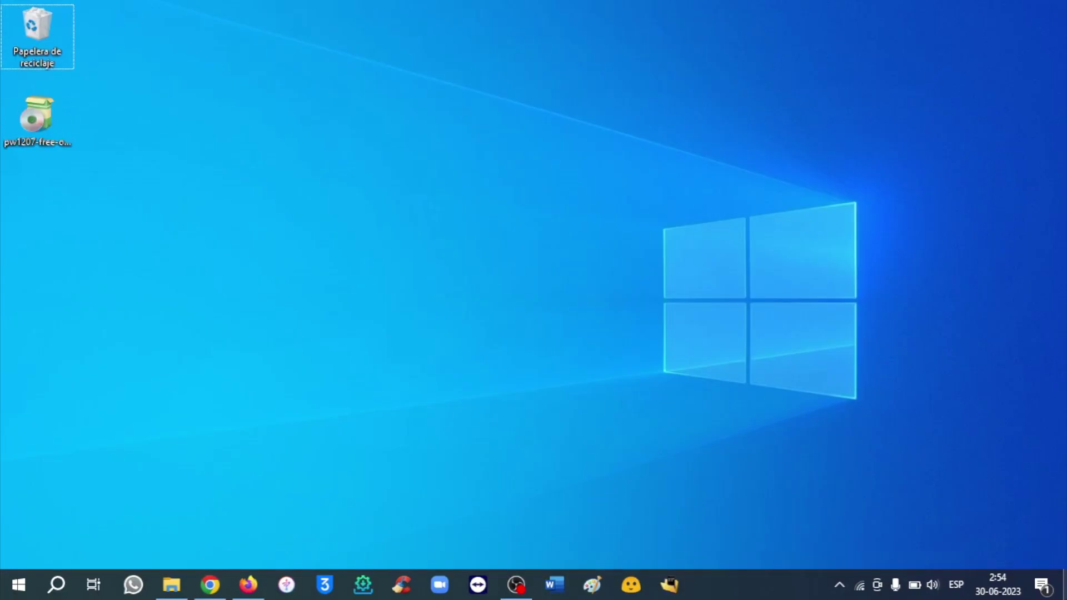
{"action": "left_click", "coordinate": [21, 114]}
{"action": "right_click", "coordinate": [22, 116]}
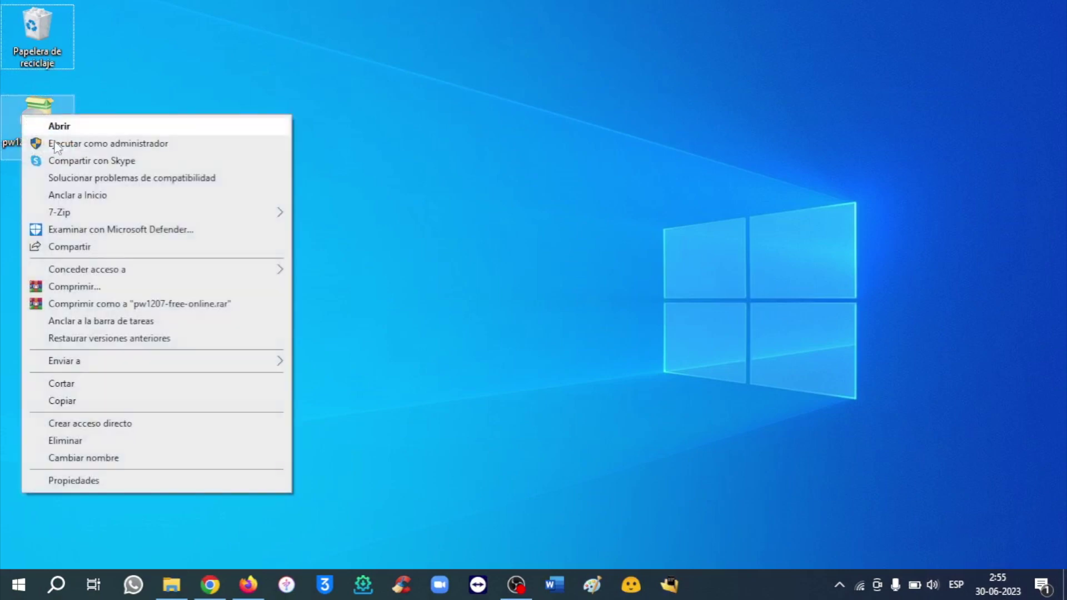
{"action": "left_click", "coordinate": [180, 146]}
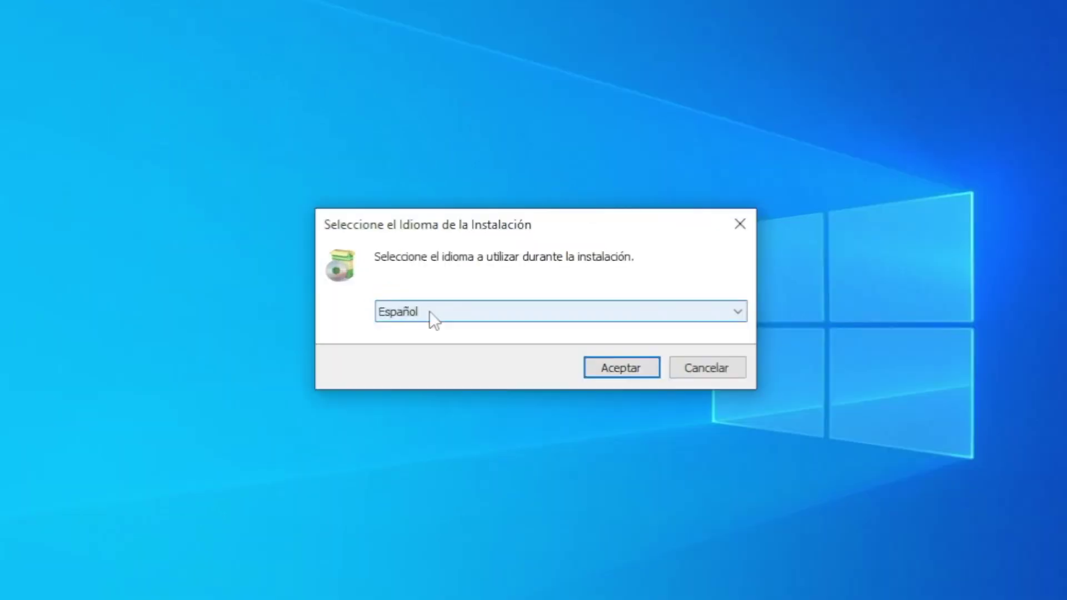
{"action": "left_click", "coordinate": [454, 291]}
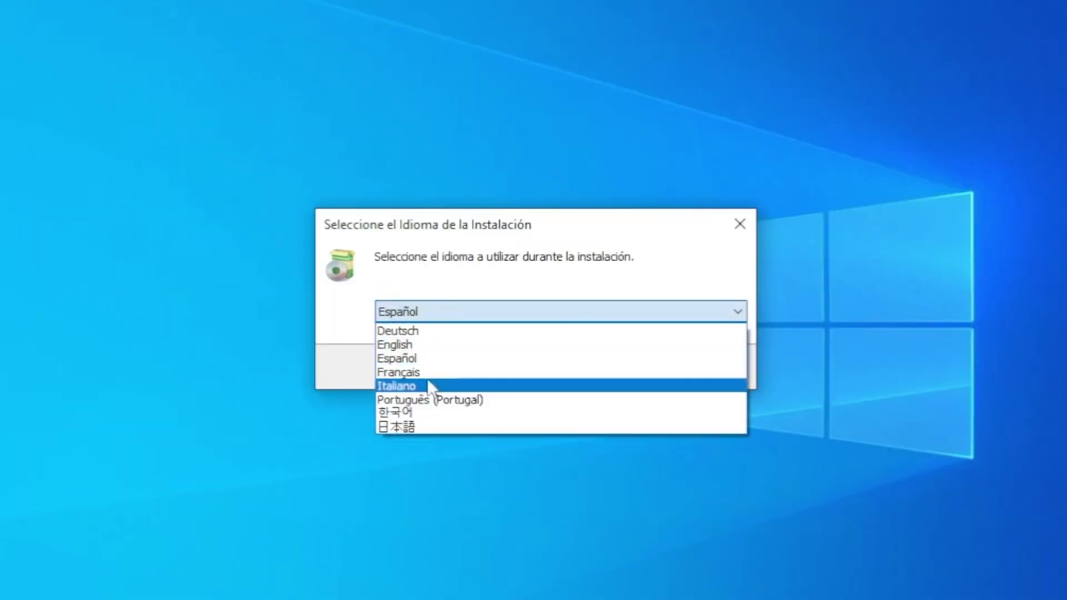
{"action": "left_click", "coordinate": [424, 358]}
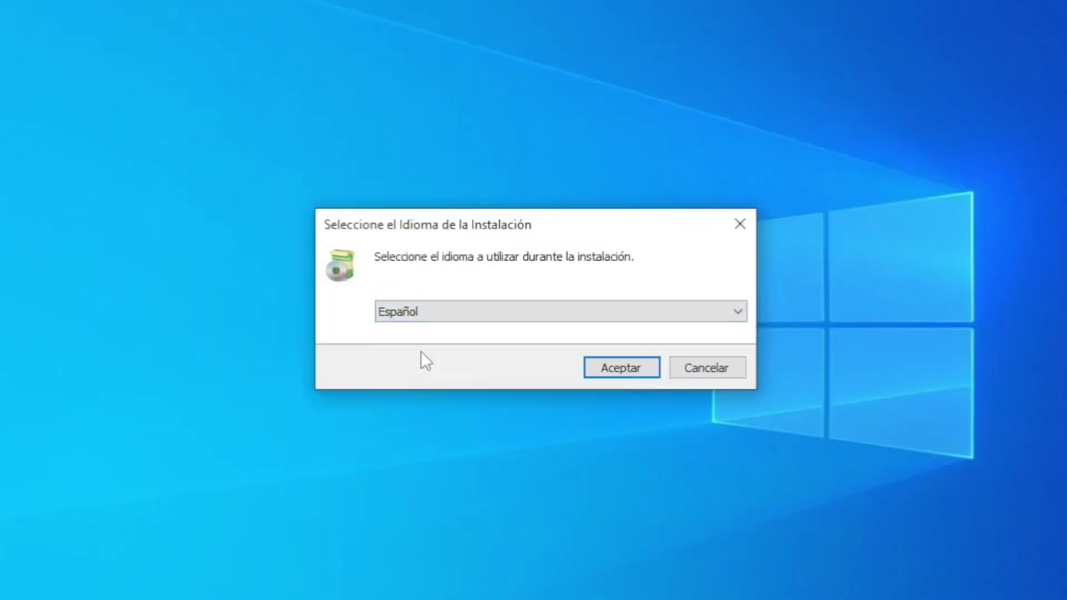
{"action": "left_click", "coordinate": [601, 366]}
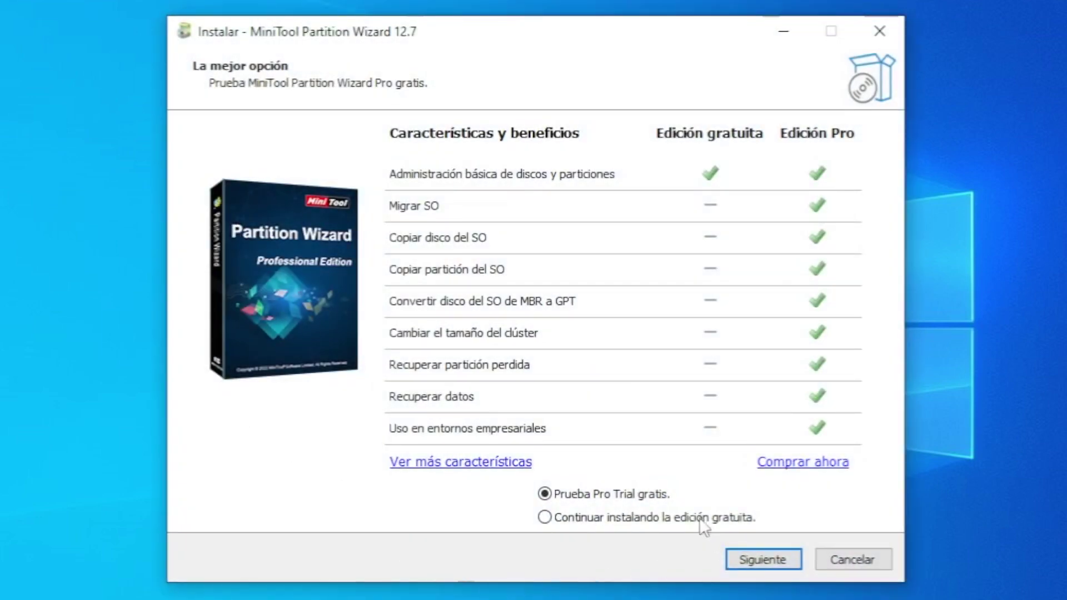
Install the Pro Trial and ShadowMaker Free into the existing folder C:\Program Files\MiniTool Partition Wizard 12, then finish setup by launching Partition Wizard.
{"action": "left_click", "coordinate": [785, 560]}
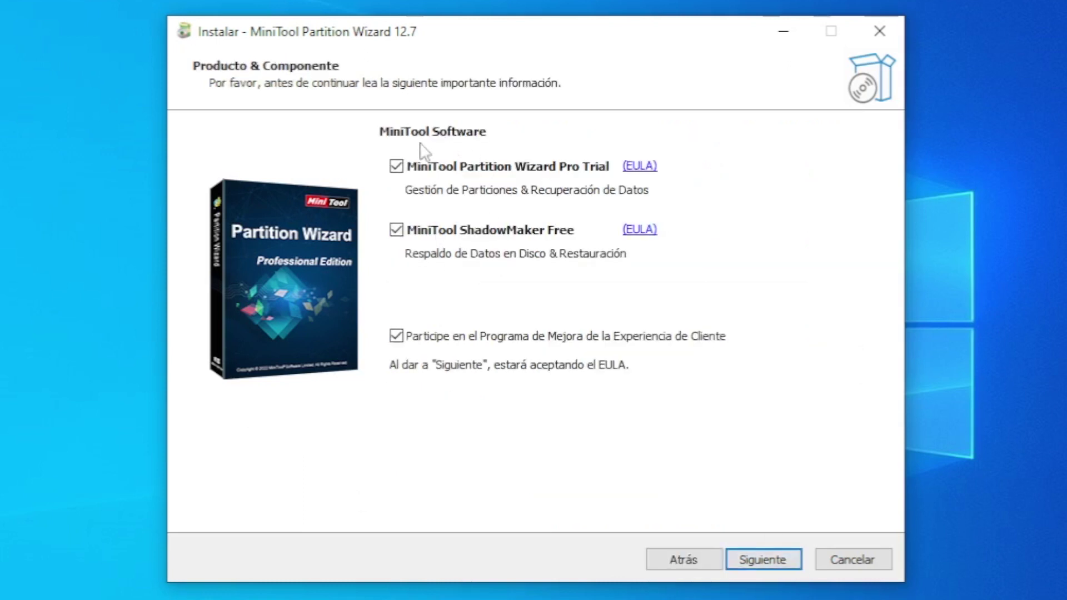
{"action": "left_click", "coordinate": [763, 560]}
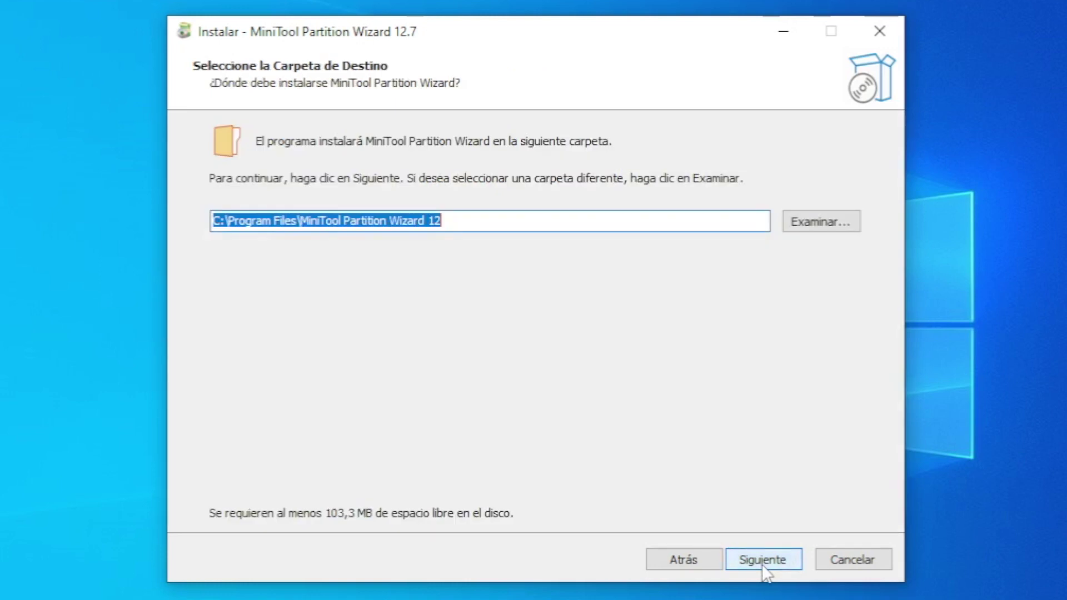
{"action": "left_click", "coordinate": [763, 560]}
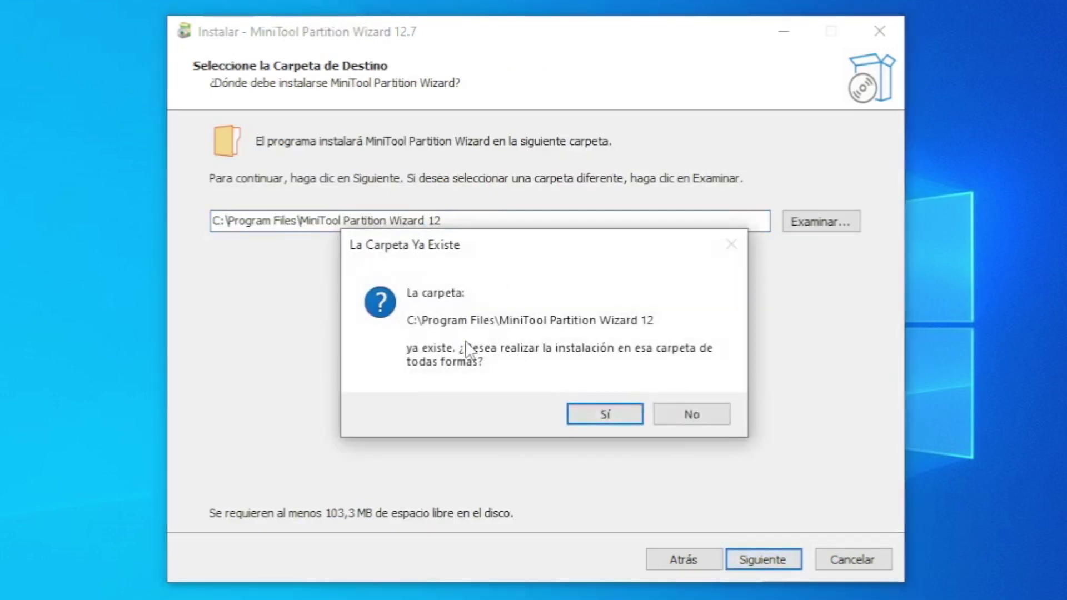
{"action": "left_click", "coordinate": [605, 414]}
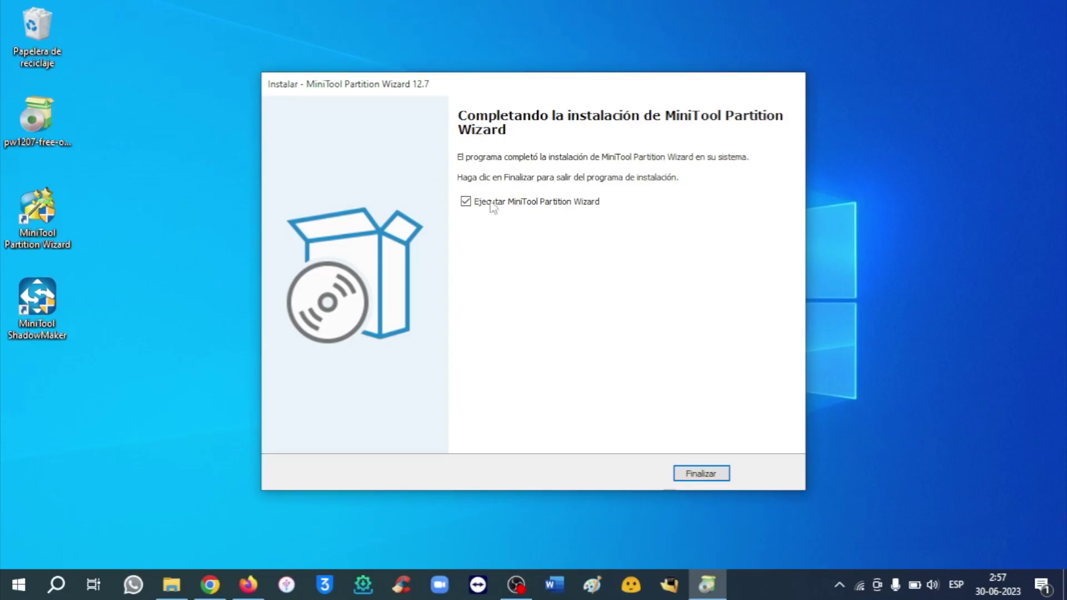
{"action": "left_click", "coordinate": [702, 474]}
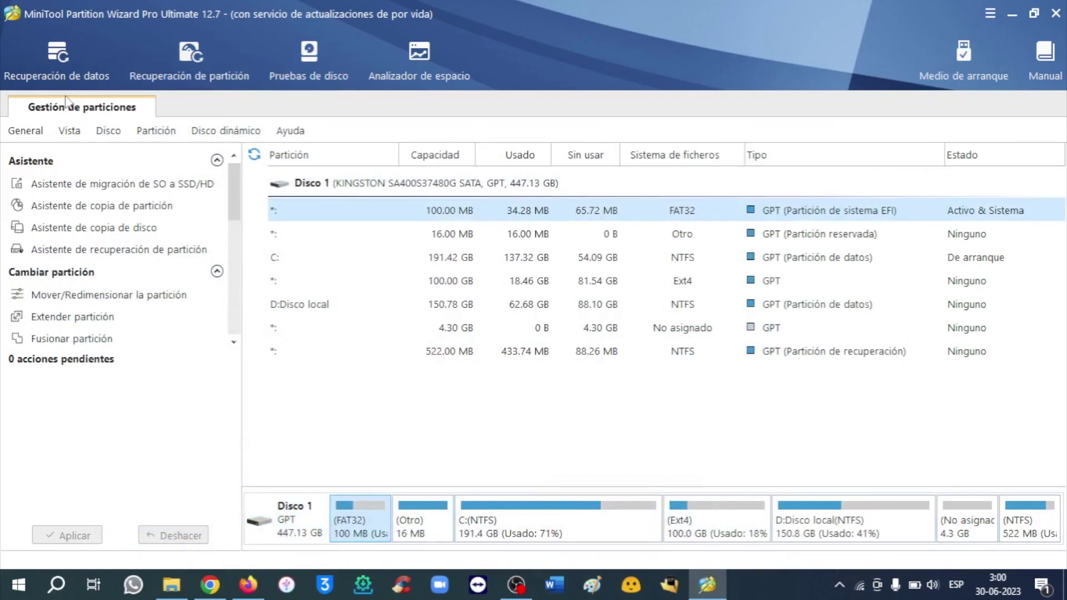
Examine the move/resize size and location settings of partition C:, then leave them without applying changes.
{"action": "left_click", "coordinate": [431, 520]}
{"action": "left_click", "coordinate": [500, 528]}
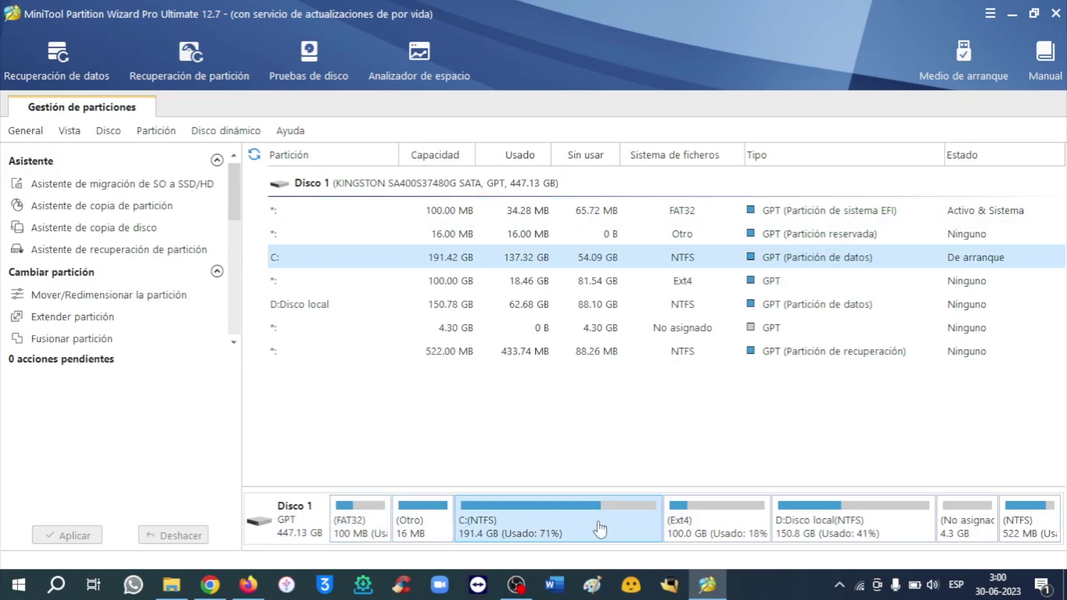
{"action": "right_click", "coordinate": [632, 508]}
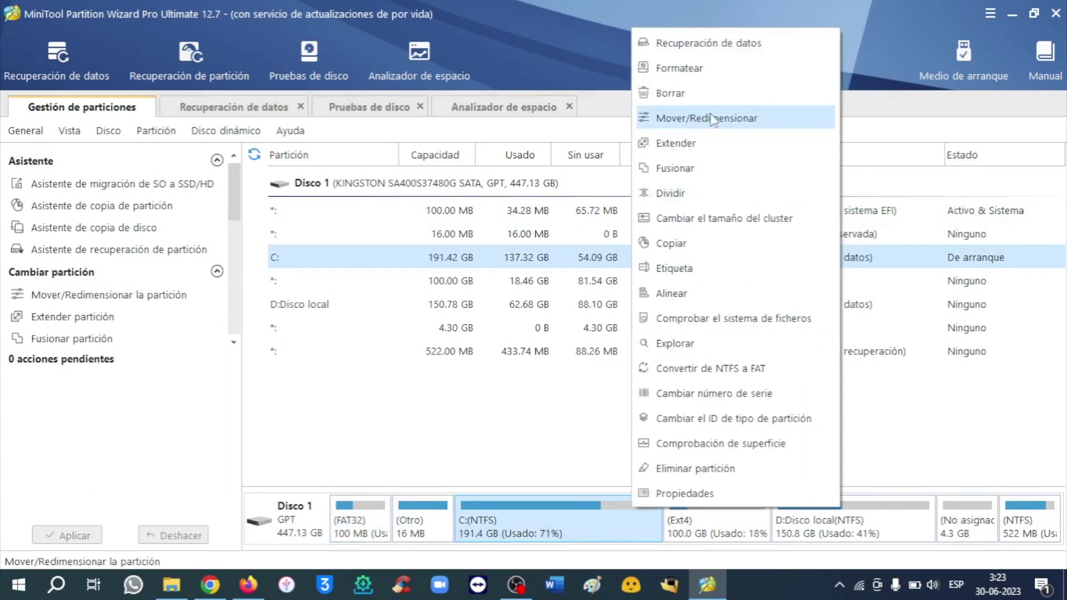
{"action": "left_click", "coordinate": [753, 118]}
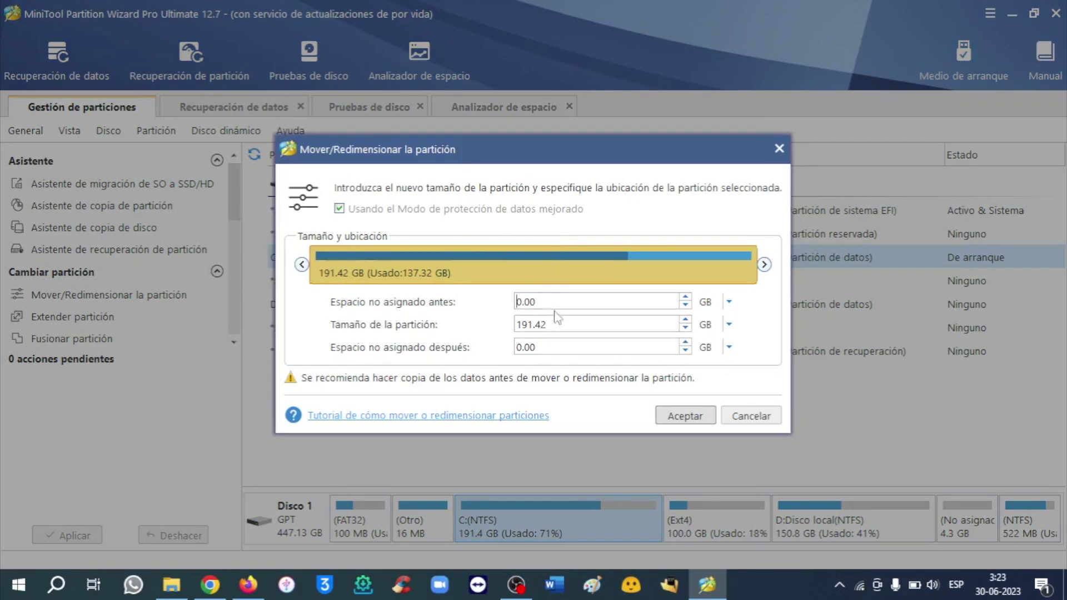
{"action": "left_click", "coordinate": [568, 343]}
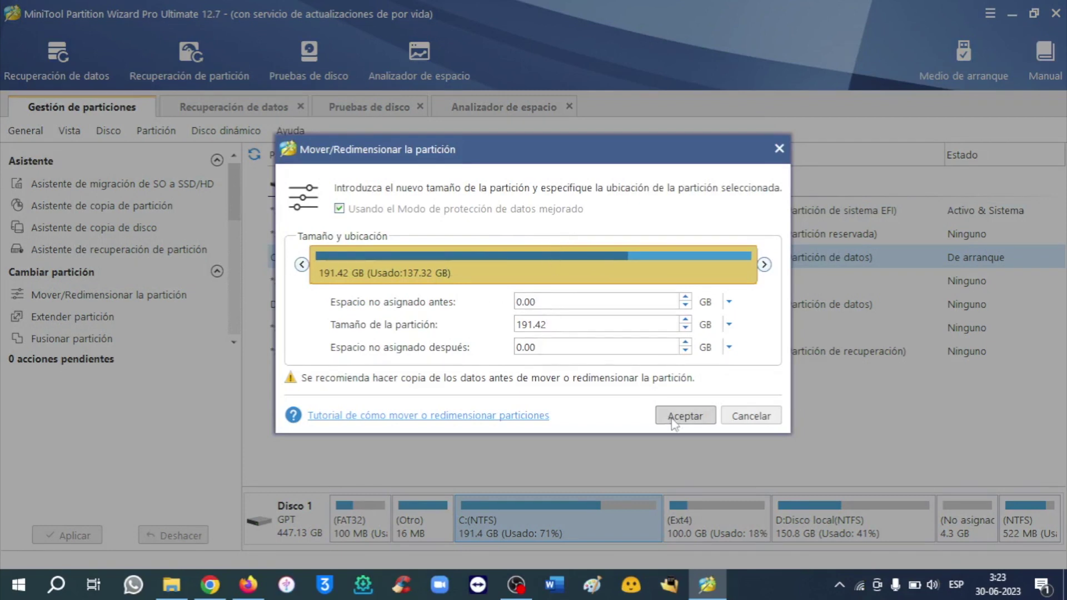
{"action": "left_click", "coordinate": [746, 418]}
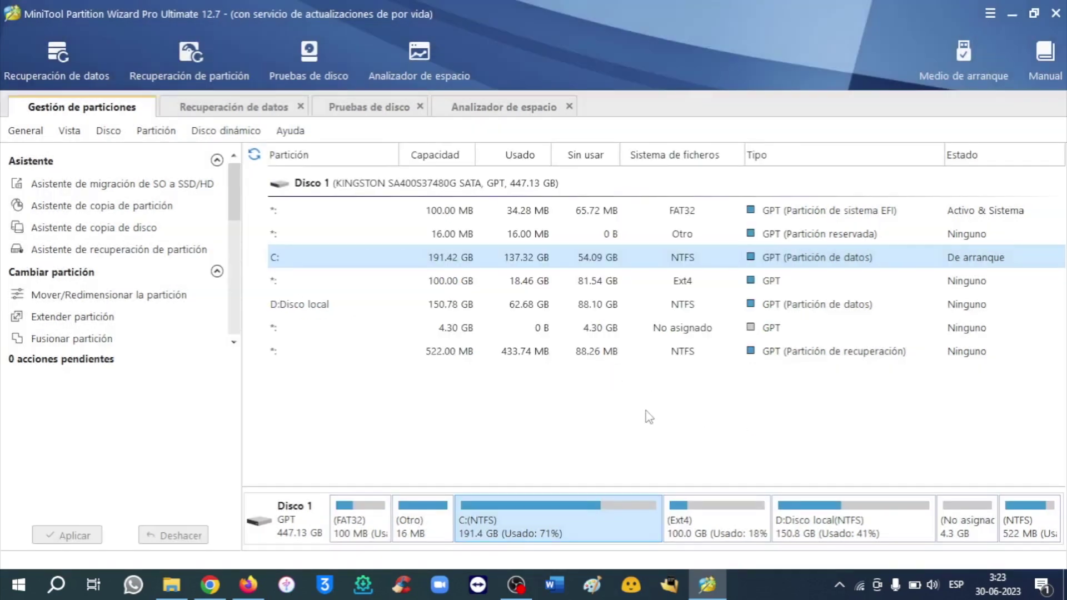
Review both pages of the partition merge wizard on Disco 1, then cancel it.
{"action": "right_click", "coordinate": [642, 527]}
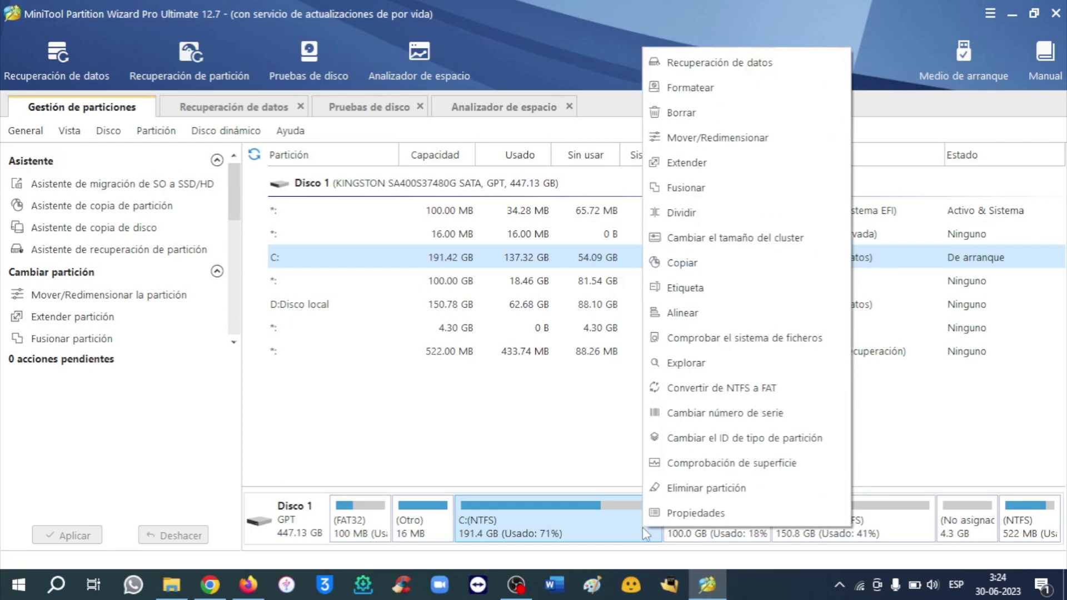
{"action": "left_click", "coordinate": [702, 199]}
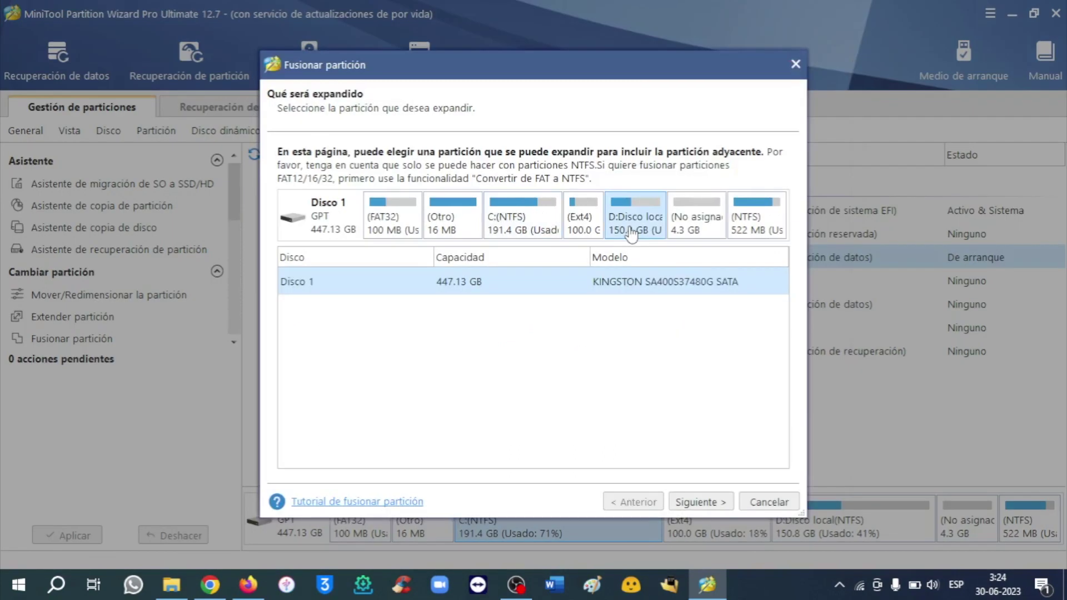
{"action": "left_click", "coordinate": [702, 502]}
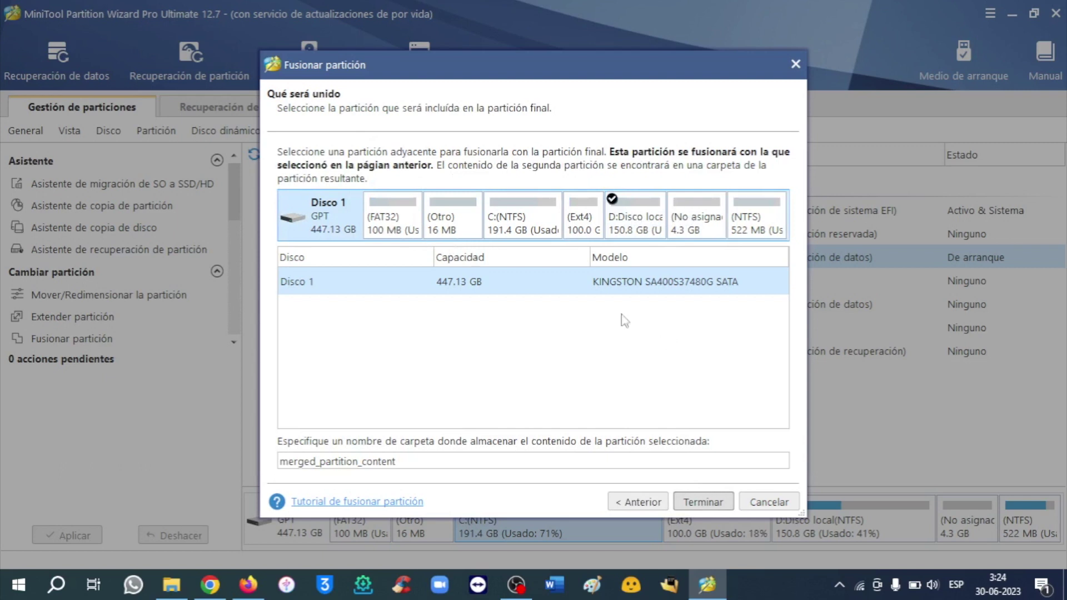
{"action": "left_click", "coordinate": [786, 508]}
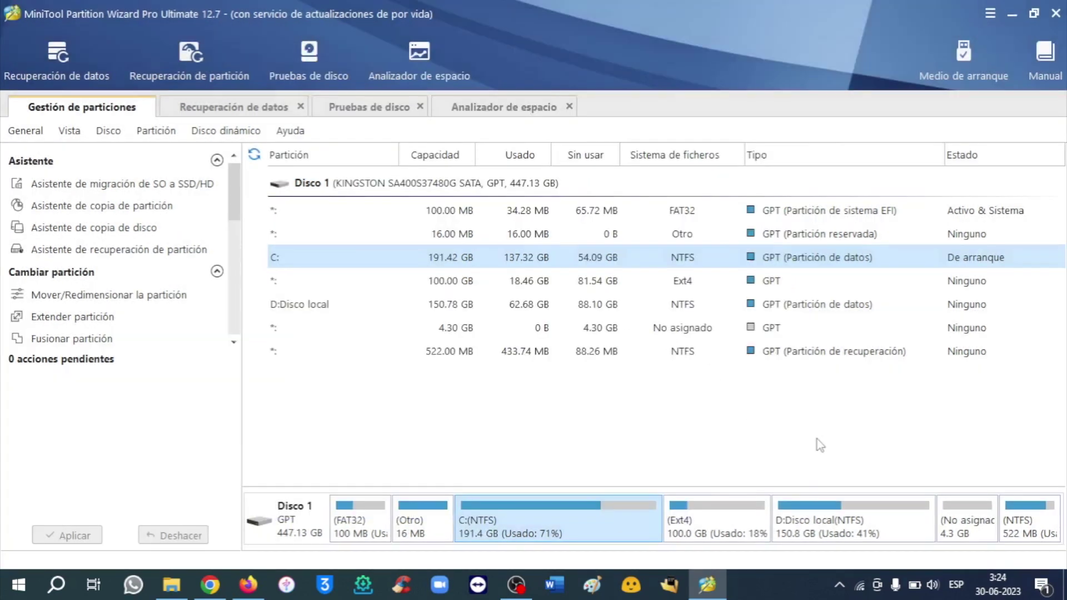
Examine the size settings for splitting partition C:, then cancel the split.
{"action": "right_click", "coordinate": [632, 524]}
{"action": "left_click", "coordinate": [704, 209]}
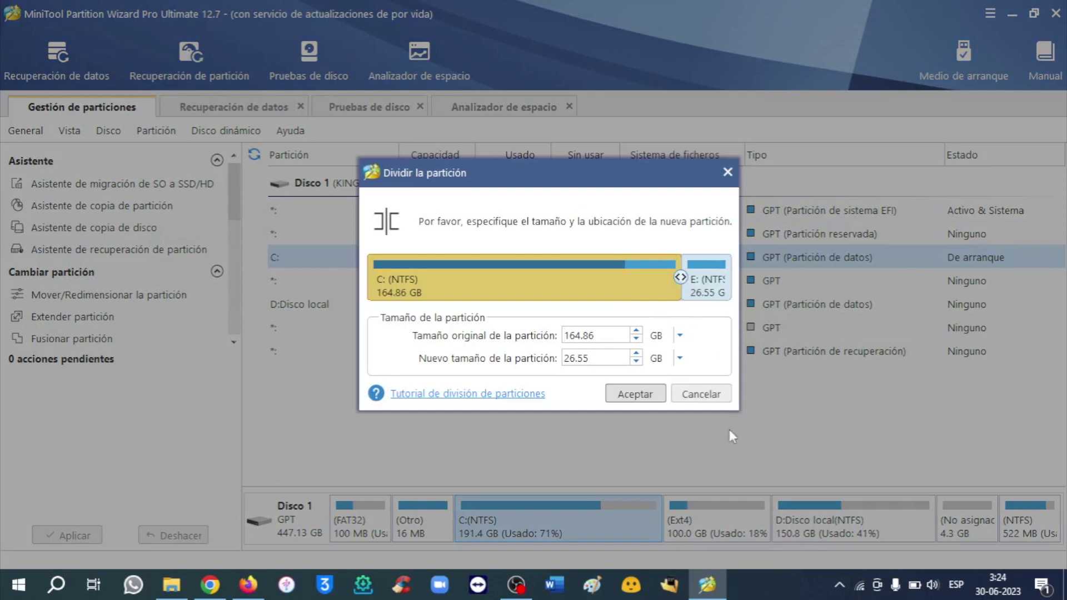
{"action": "left_click", "coordinate": [713, 399]}
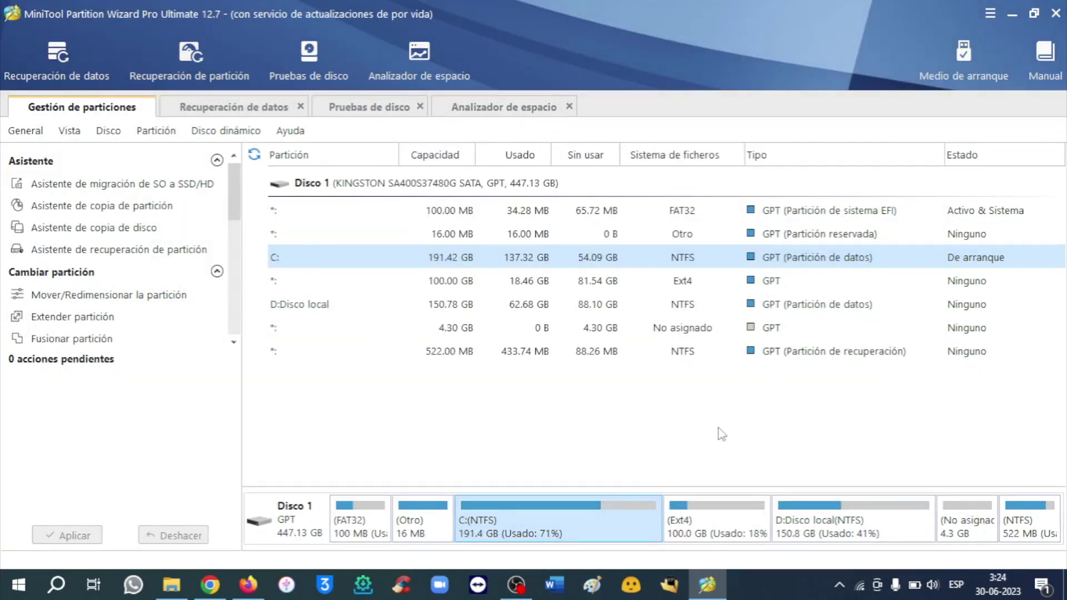
Start formatting partition C: and decline the confirmation.
{"action": "right_click", "coordinate": [639, 518]}
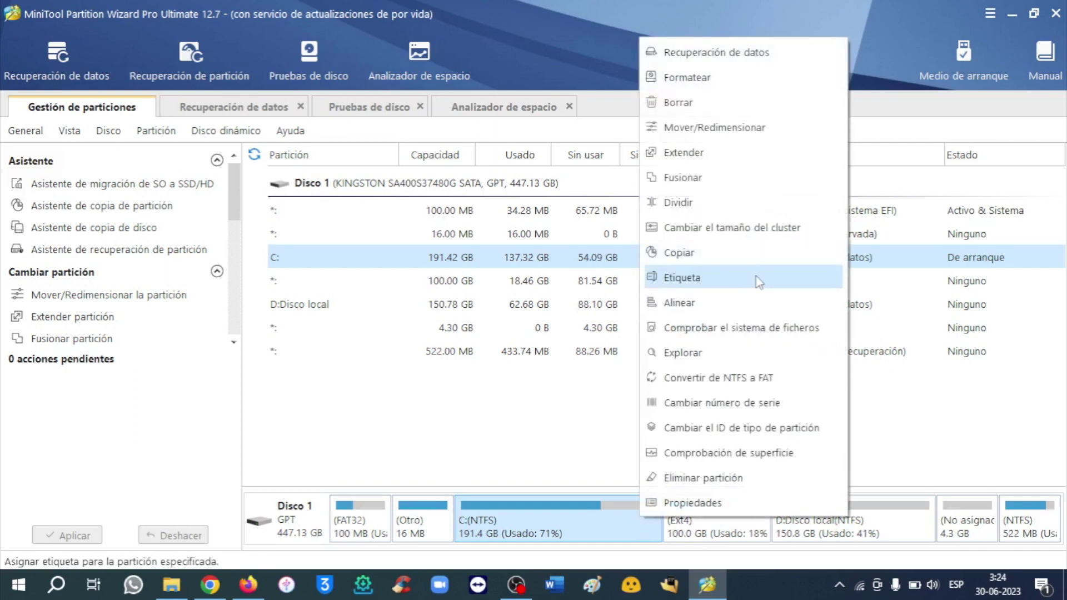
{"action": "left_click", "coordinate": [702, 76]}
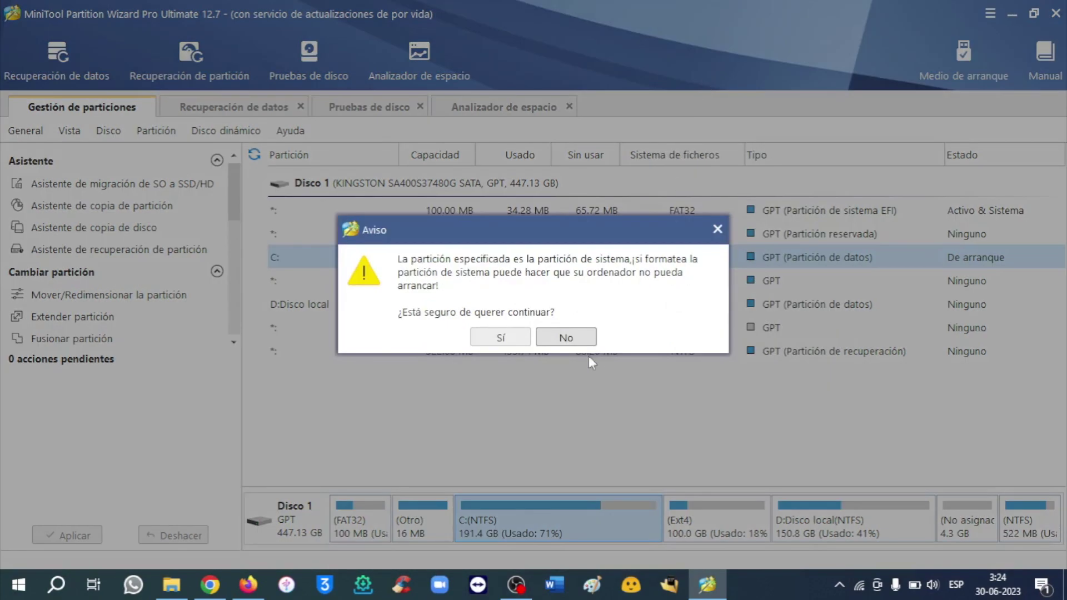
{"action": "left_click", "coordinate": [566, 338]}
Start deleting partition C: and dismiss the confirmation without accepting it.
{"action": "right_click", "coordinate": [688, 259]}
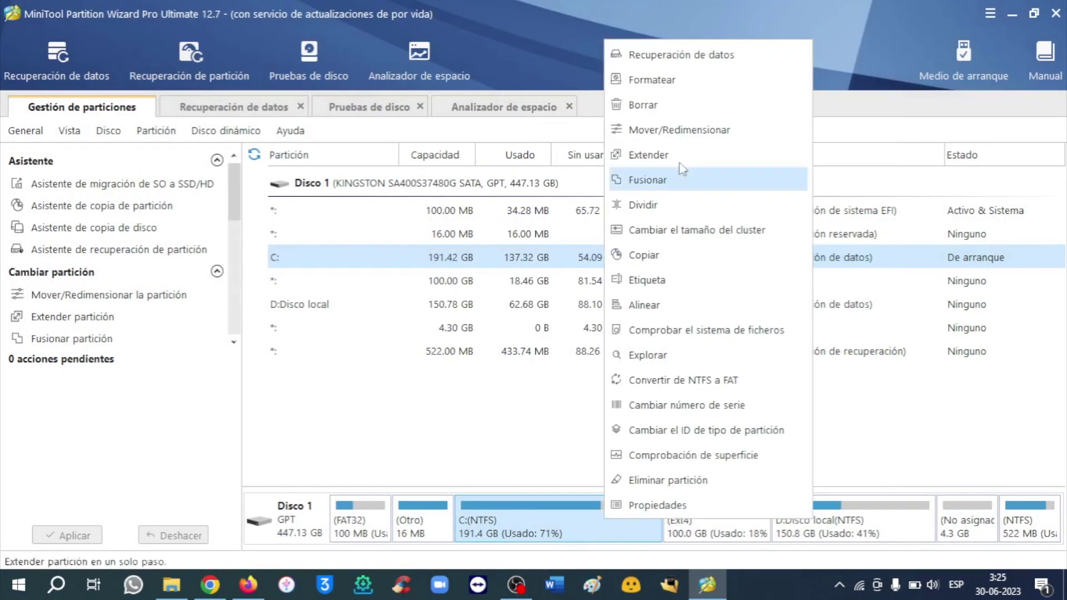
{"action": "left_click", "coordinate": [698, 112]}
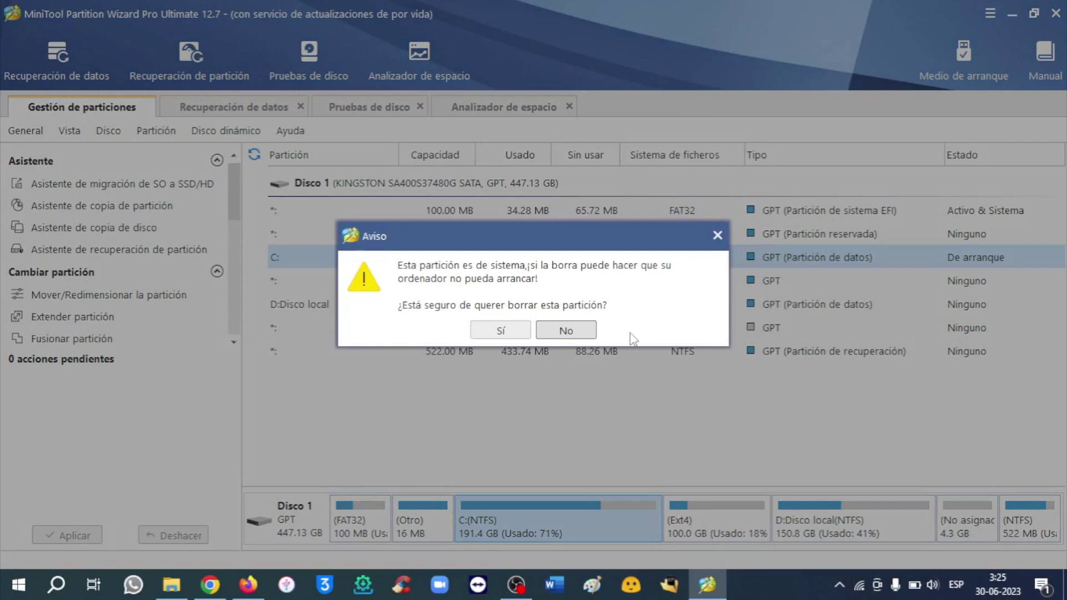
{"action": "left_click", "coordinate": [717, 235]}
{"action": "left_click", "coordinate": [714, 238]}
{"action": "right_click", "coordinate": [607, 533]}
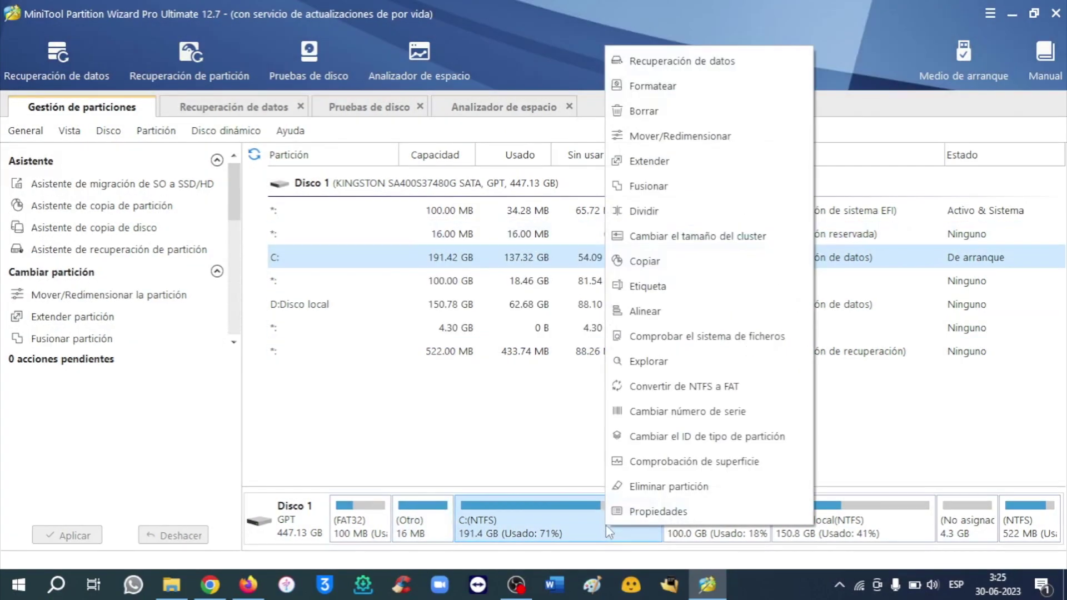
{"action": "left_click", "coordinate": [606, 524]}
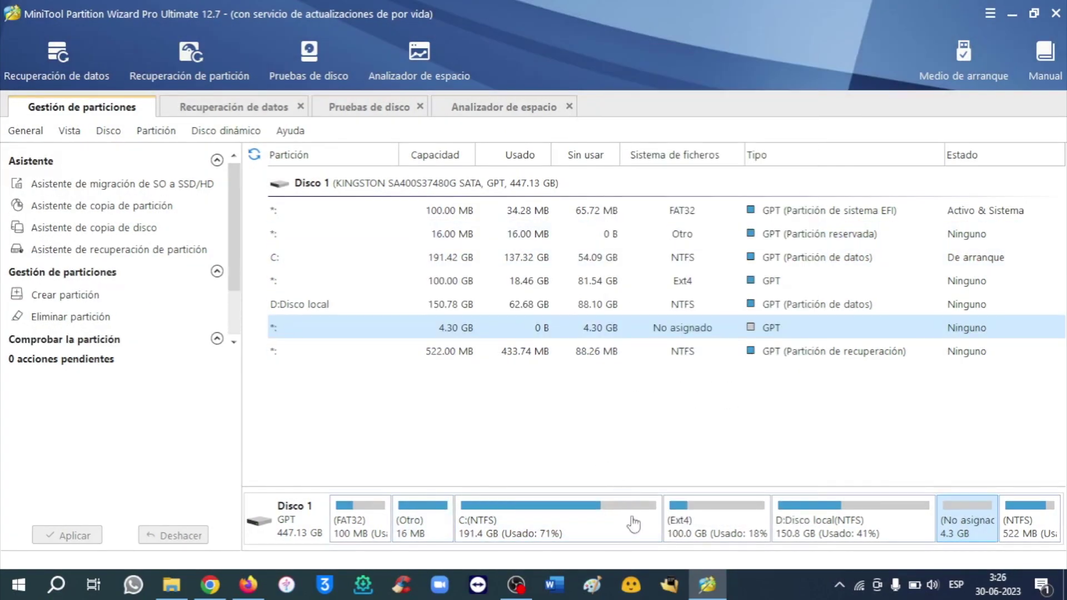
Examine the usage, partition information and file system information in the properties of partition C:, then close them.
{"action": "right_click", "coordinate": [635, 518]}
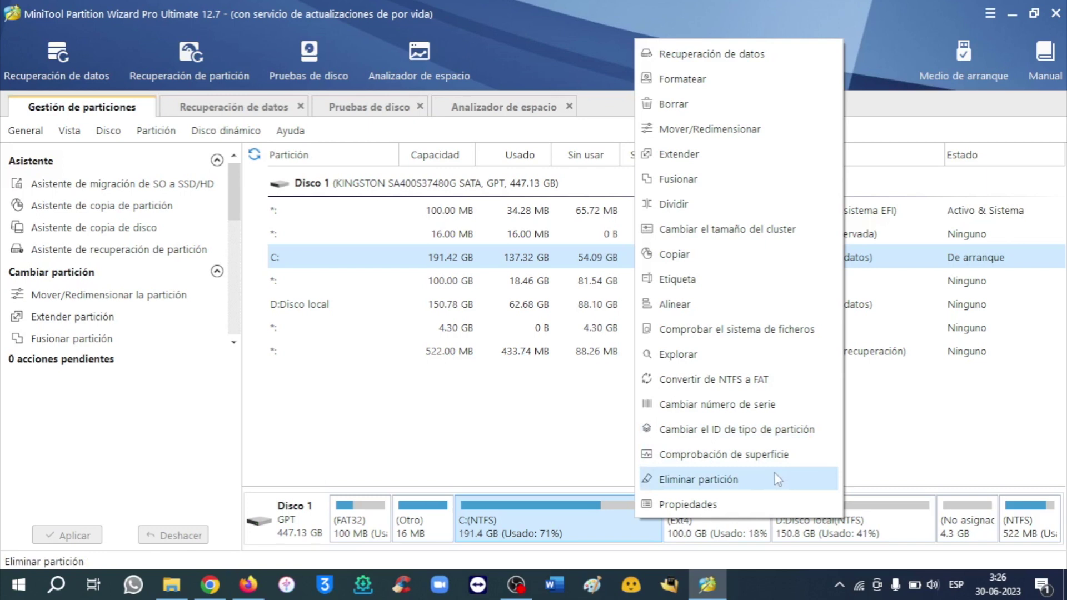
{"action": "left_click", "coordinate": [768, 498]}
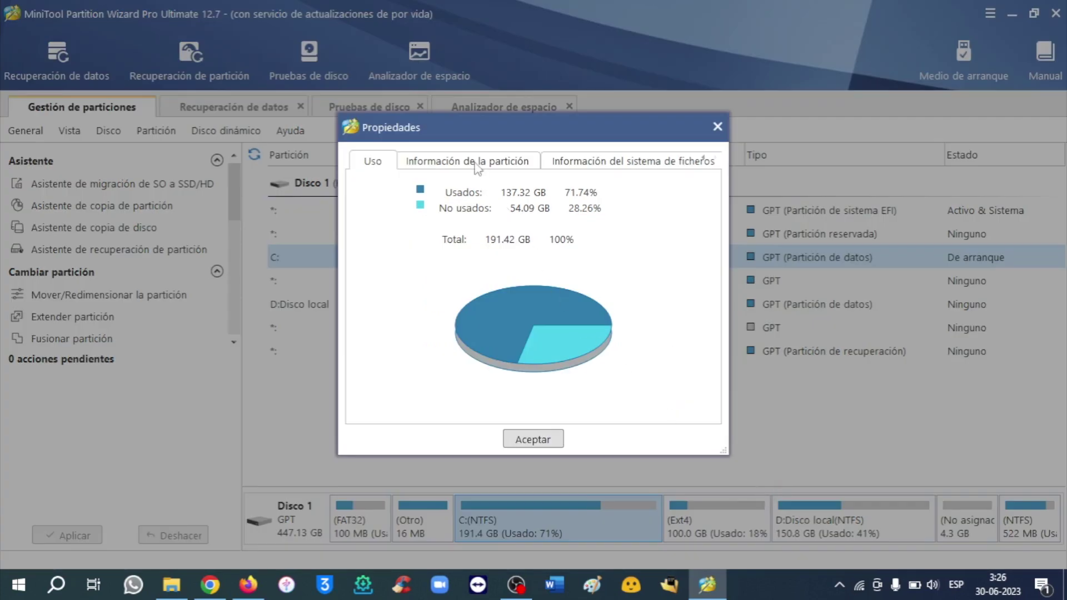
{"action": "left_click", "coordinate": [477, 164]}
{"action": "left_click", "coordinate": [581, 167]}
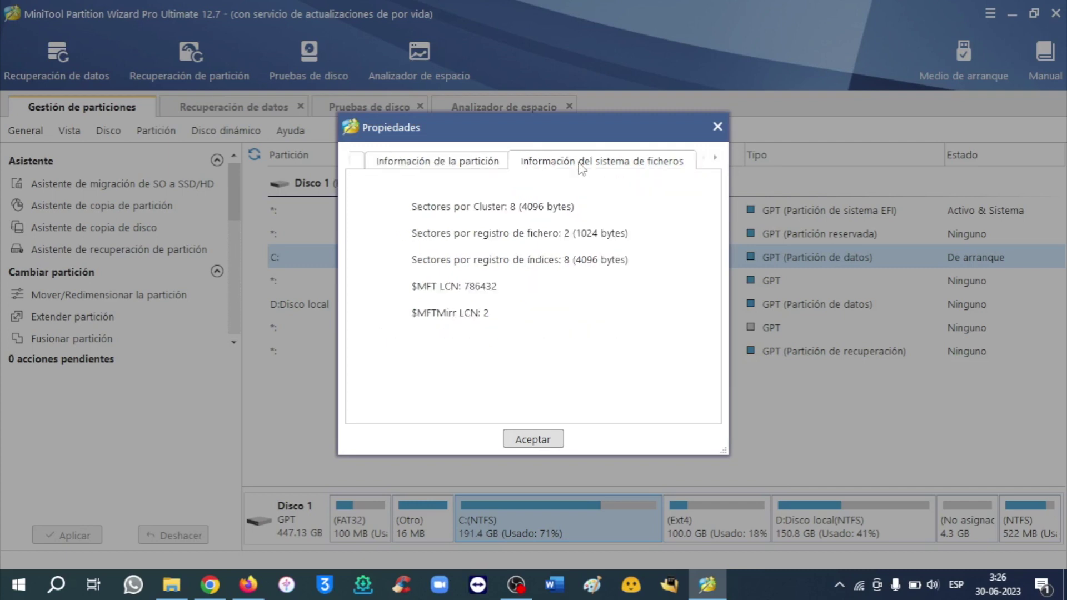
{"action": "left_click", "coordinate": [542, 442]}
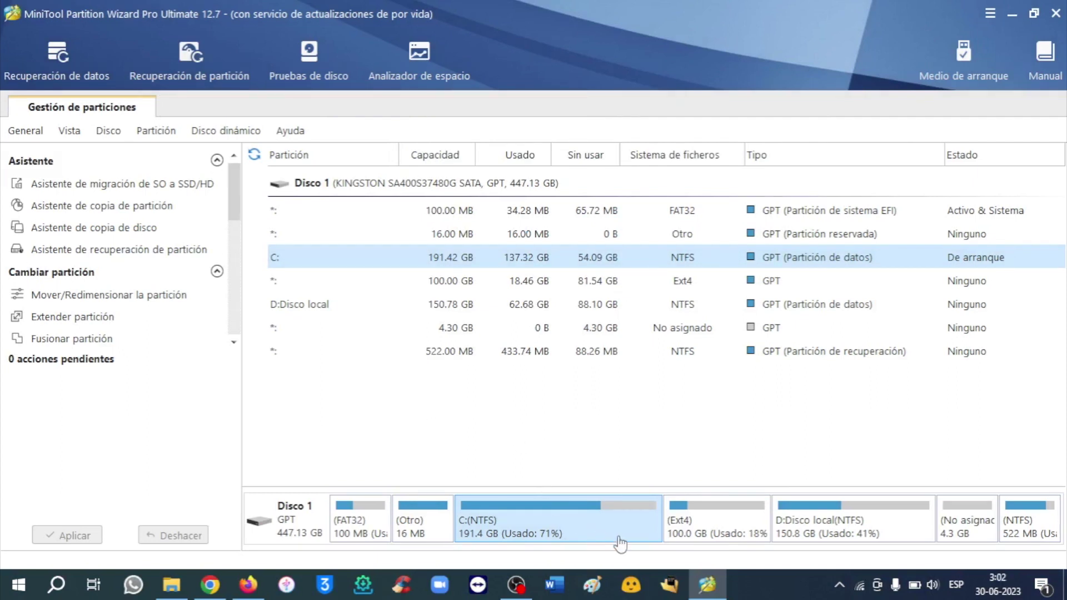
{"action": "right_click", "coordinate": [619, 541]}
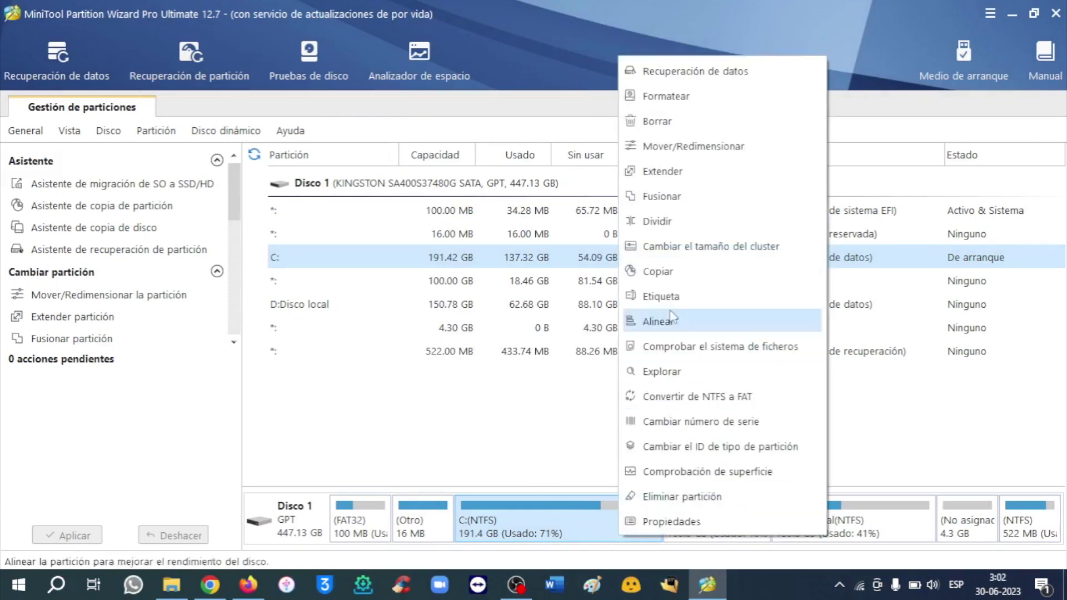
{"action": "left_click", "coordinate": [495, 414]}
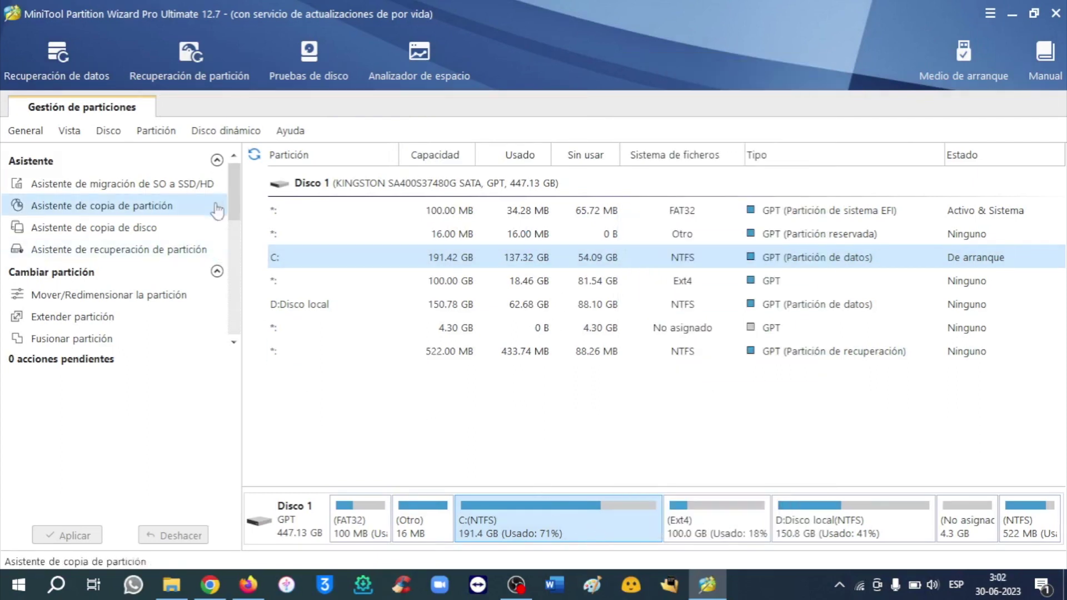
{"action": "mouse_move", "coordinate": [230, 189]}
{"action": "left_mouse_down"}
{"action": "mouse_move", "coordinate": [238, 308]}
{"action": "mouse_move", "coordinate": [236, 189]}
{"action": "left_mouse_up"}
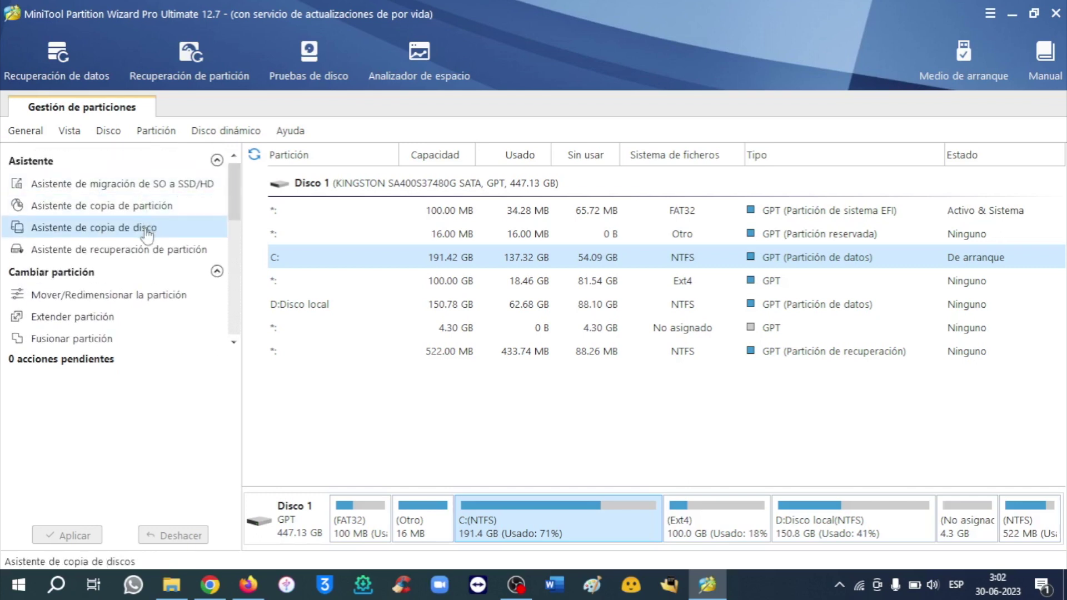
Examine the two methods for migrating the operating system to SSD/HD, then cancel the migration wizard.
{"action": "left_click", "coordinate": [156, 184]}
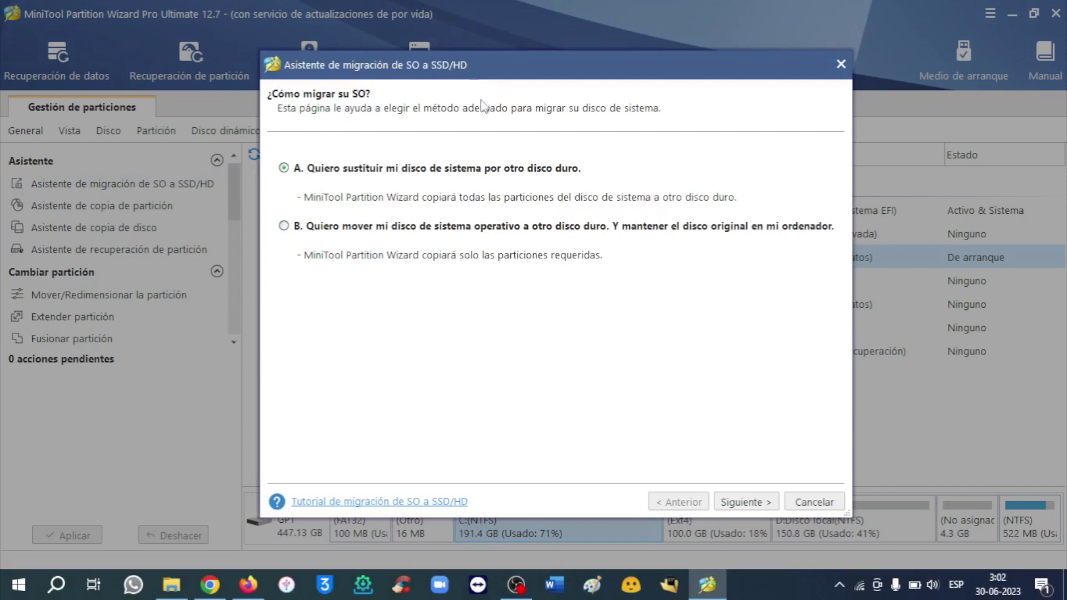
{"action": "left_click", "coordinate": [284, 226]}
{"action": "left_click", "coordinate": [284, 168]}
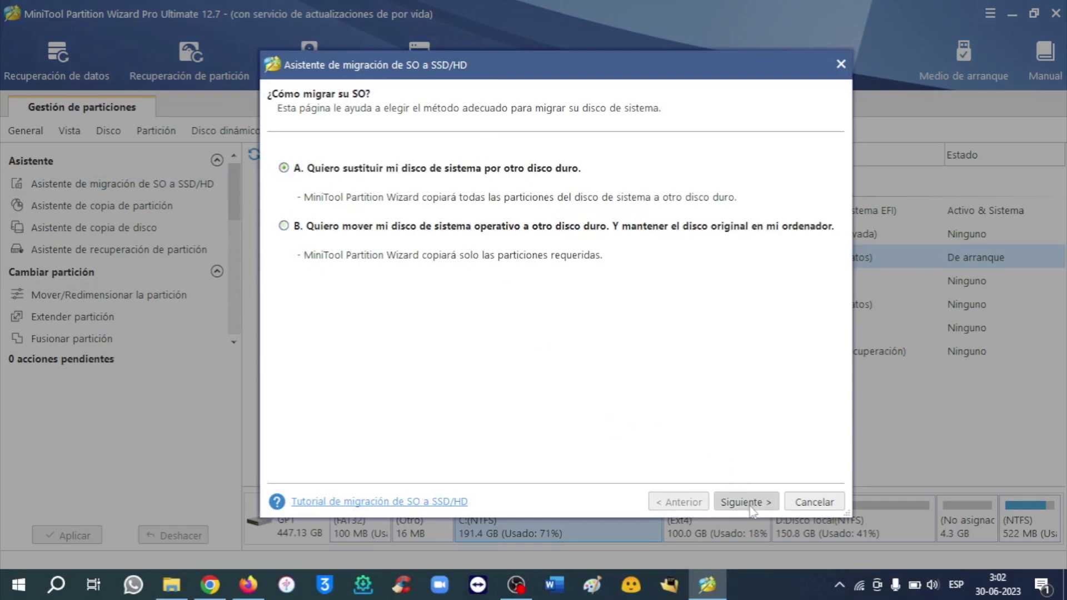
{"action": "left_click", "coordinate": [812, 505]}
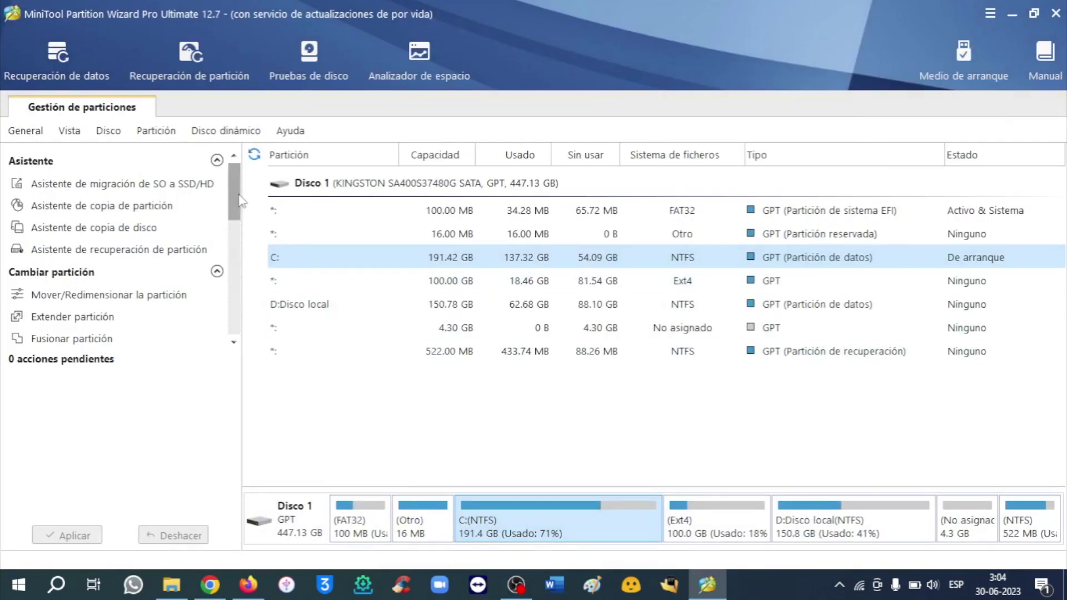
Open the online user manual, look through its function topics, and return to the partition manager.
{"action": "scroll", "coordinate": [239, 200], "scroll_direction": "down", "scroll_amount": 1}
{"action": "left_click_drag", "start_coordinate": [240, 202], "coordinate": [240, 314]}
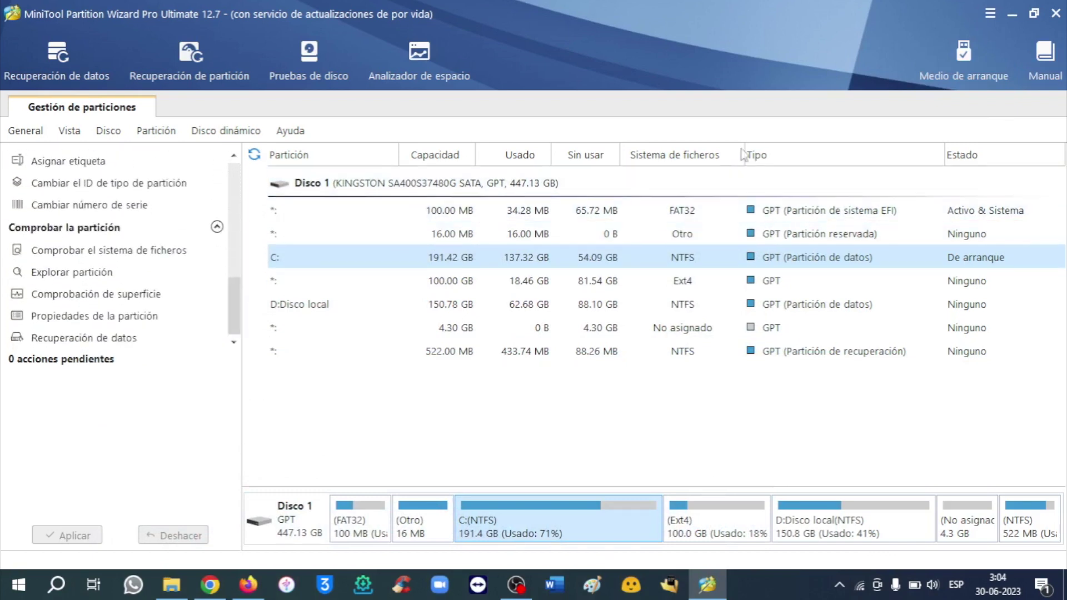
{"action": "left_click", "coordinate": [1046, 75]}
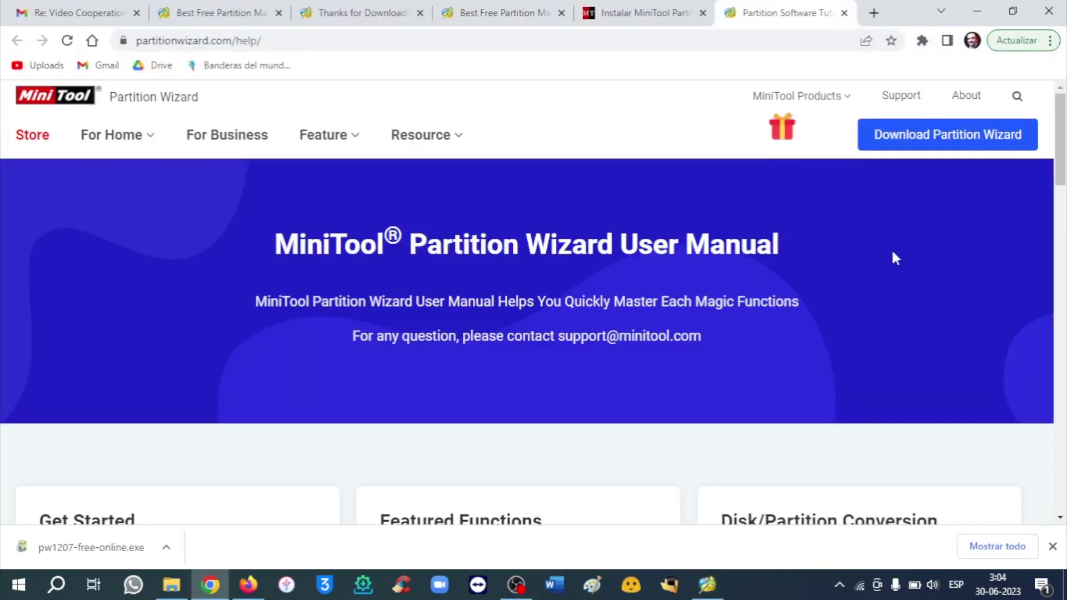
{"action": "scroll", "coordinate": [895, 258], "scroll_direction": "down", "scroll_amount": 4}
{"action": "scroll", "coordinate": [895, 257], "scroll_direction": "down", "scroll_amount": 7}
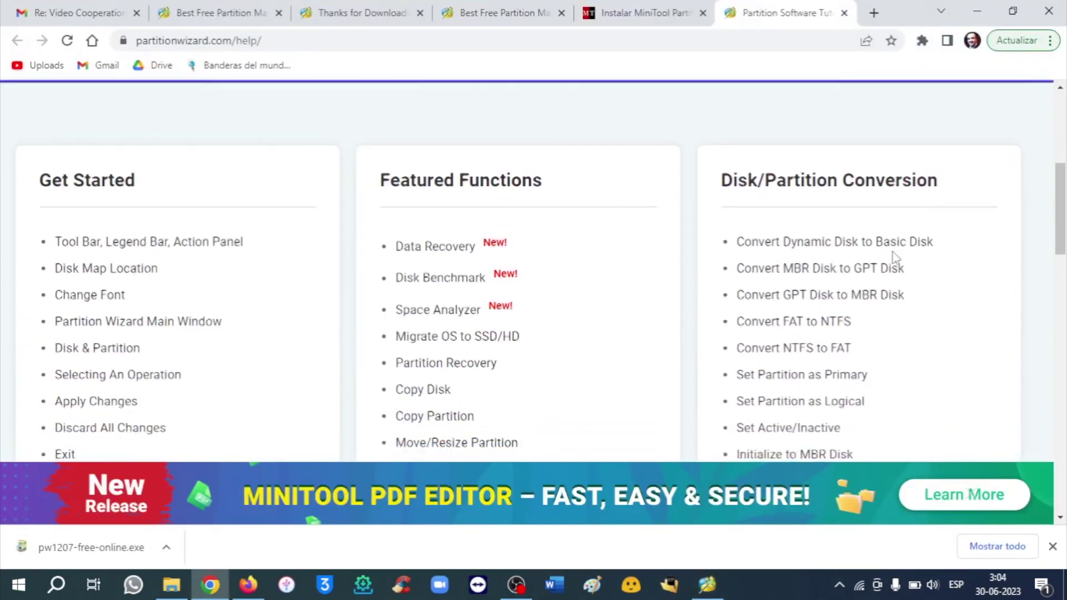
{"action": "scroll", "coordinate": [895, 258], "scroll_direction": "down", "scroll_amount": 8}
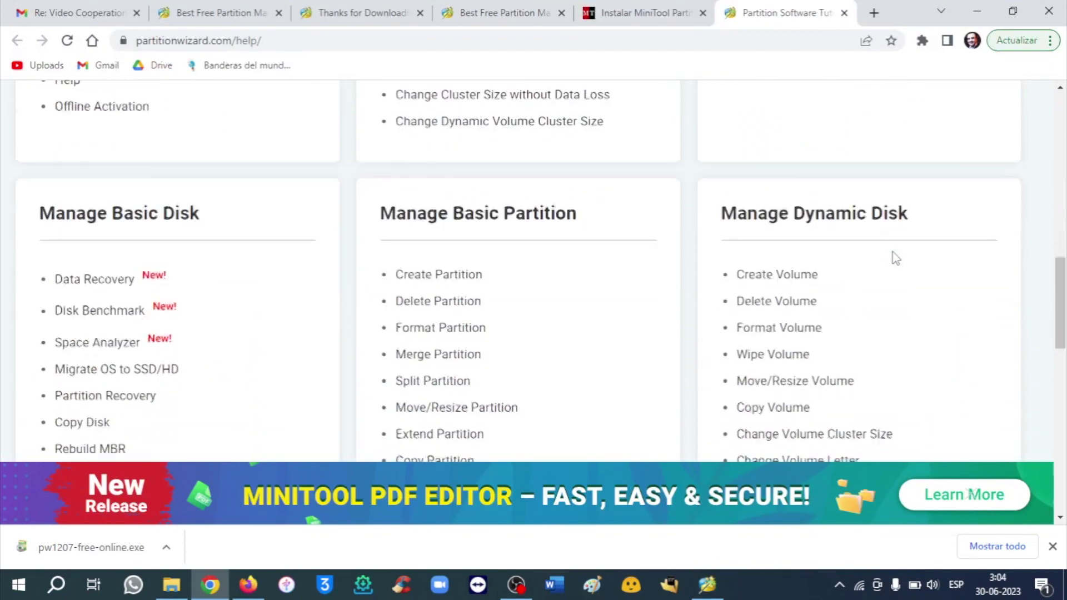
{"action": "scroll", "coordinate": [894, 257], "scroll_direction": "down", "scroll_amount": 3}
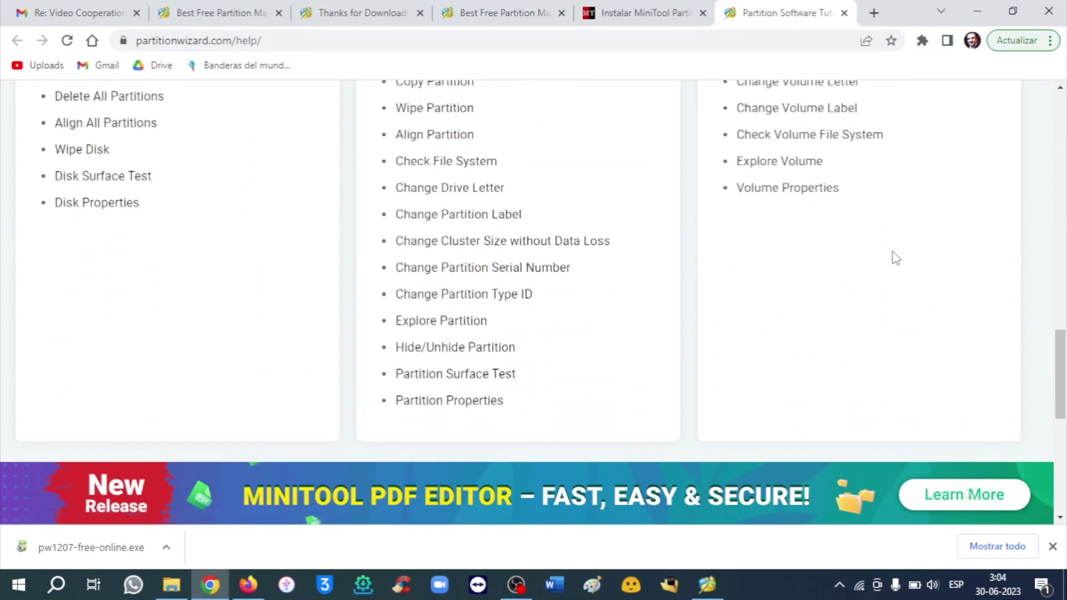
{"action": "scroll", "coordinate": [895, 257], "scroll_direction": "up", "scroll_amount": 4}
{"action": "scroll", "coordinate": [895, 257], "scroll_direction": "up", "scroll_amount": 10}
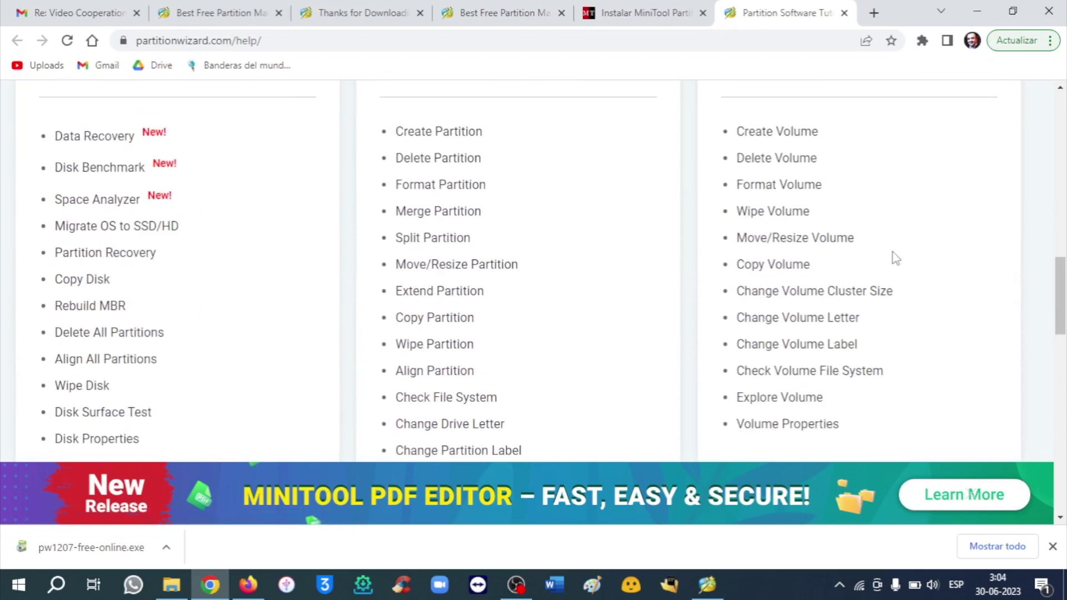
{"action": "scroll", "coordinate": [895, 257], "scroll_direction": "up", "scroll_amount": 9}
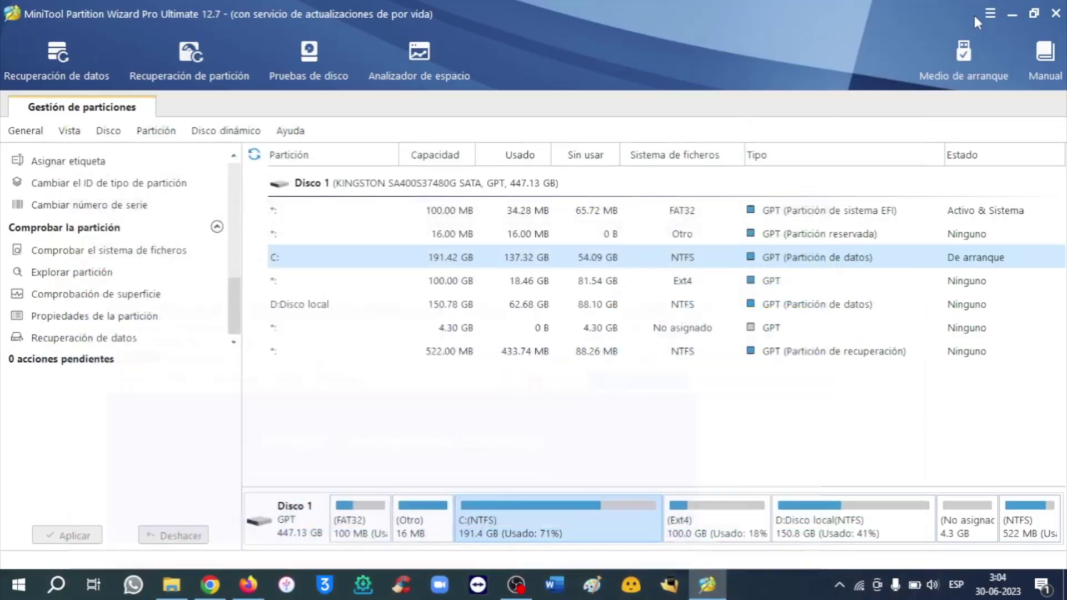
{"action": "left_click", "coordinate": [977, 12]}
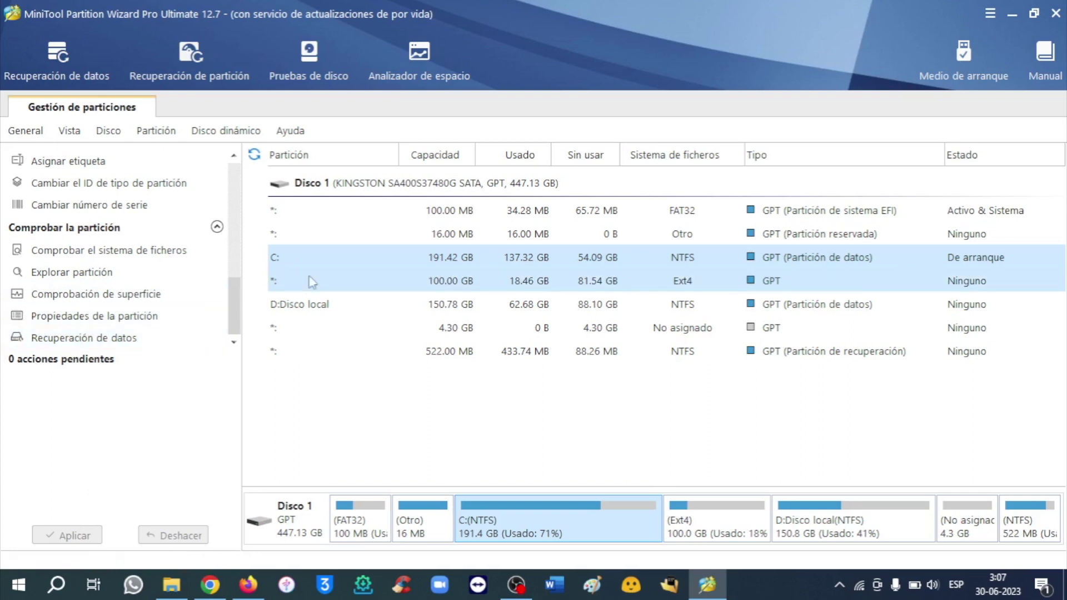
Start a data recovery scan of partition C: and pause it.
{"action": "right_click", "coordinate": [355, 258]}
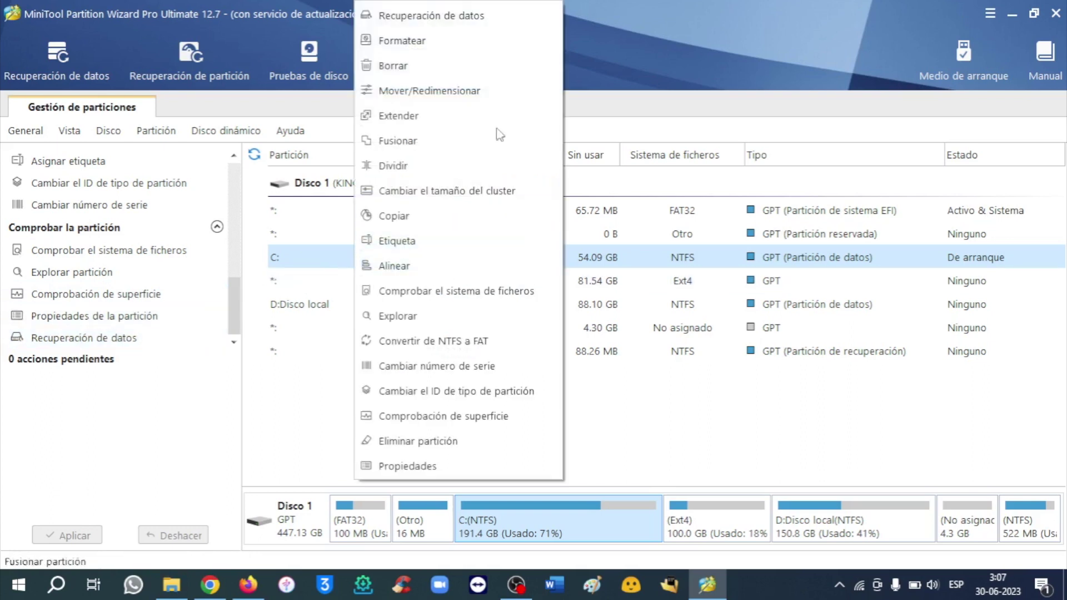
{"action": "left_click", "coordinate": [500, 12]}
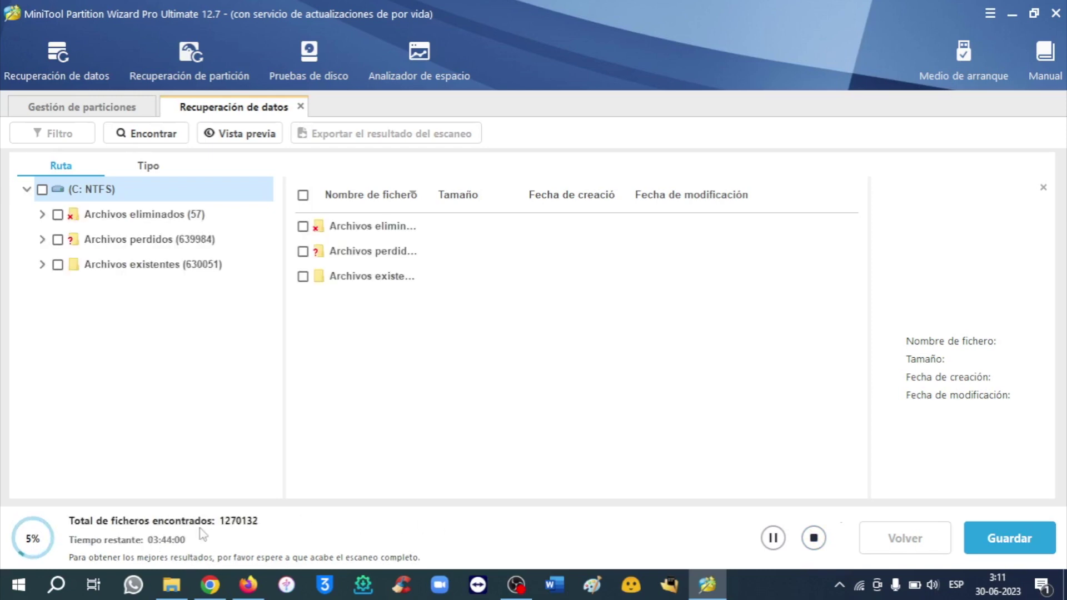
{"action": "left_click", "coordinate": [774, 538]}
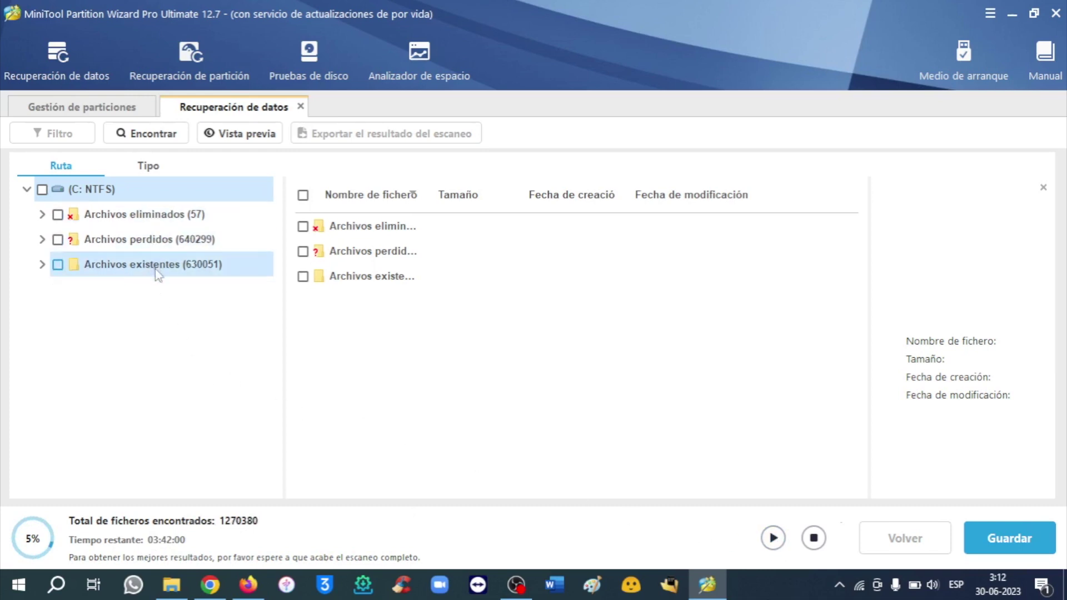
Mark all the deleted files for recovery and list the files in their Papelera de reciclaje folder.
{"action": "left_click", "coordinate": [58, 215]}
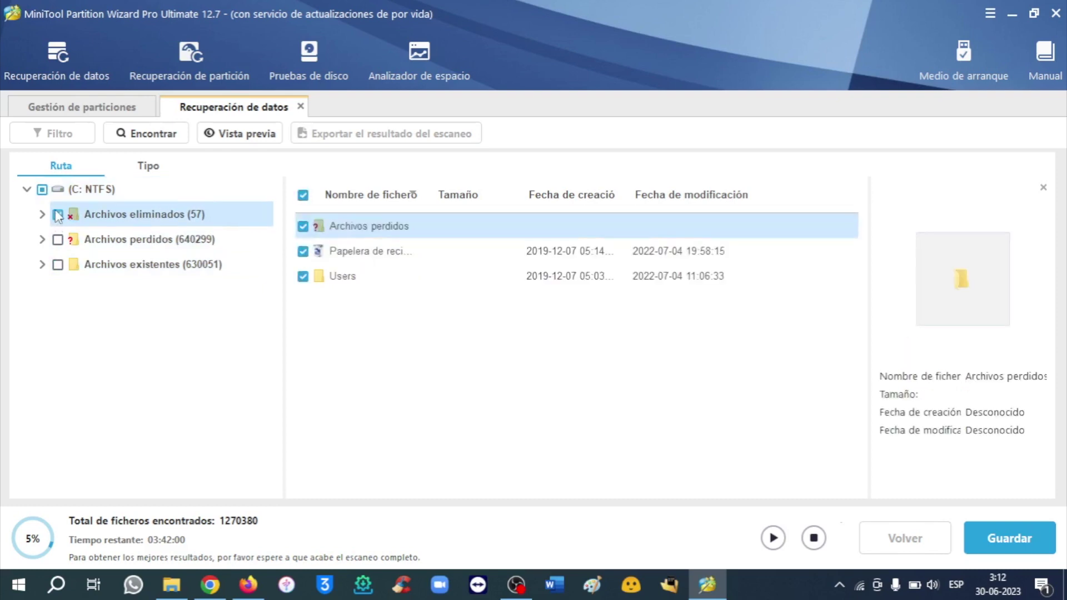
{"action": "left_click", "coordinate": [43, 215]}
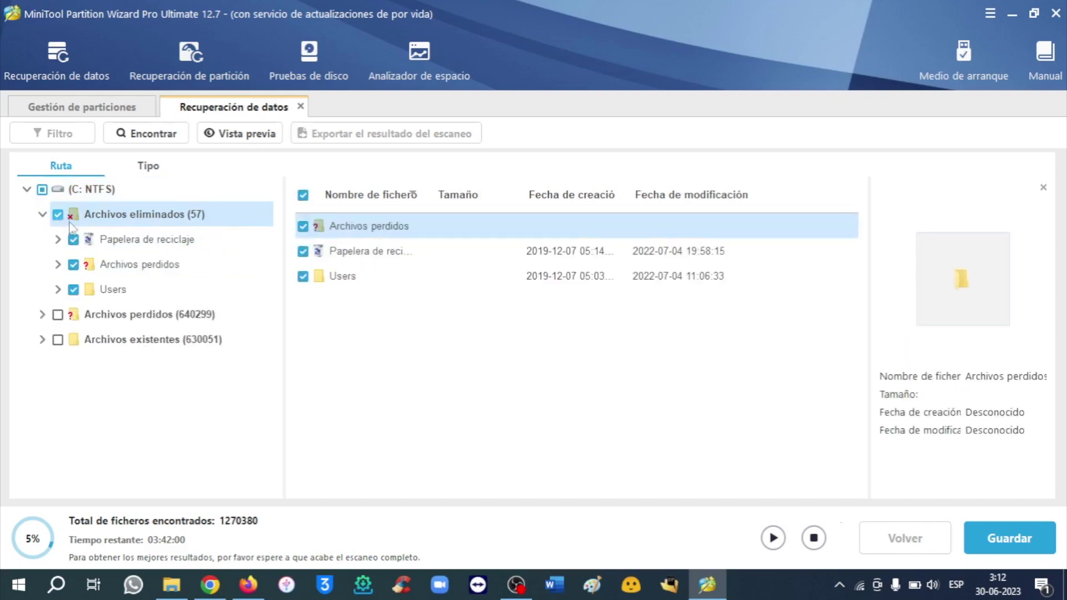
{"action": "left_click", "coordinate": [127, 241]}
{"action": "scroll", "coordinate": [413, 322], "scroll_direction": "down", "scroll_amount": 2}
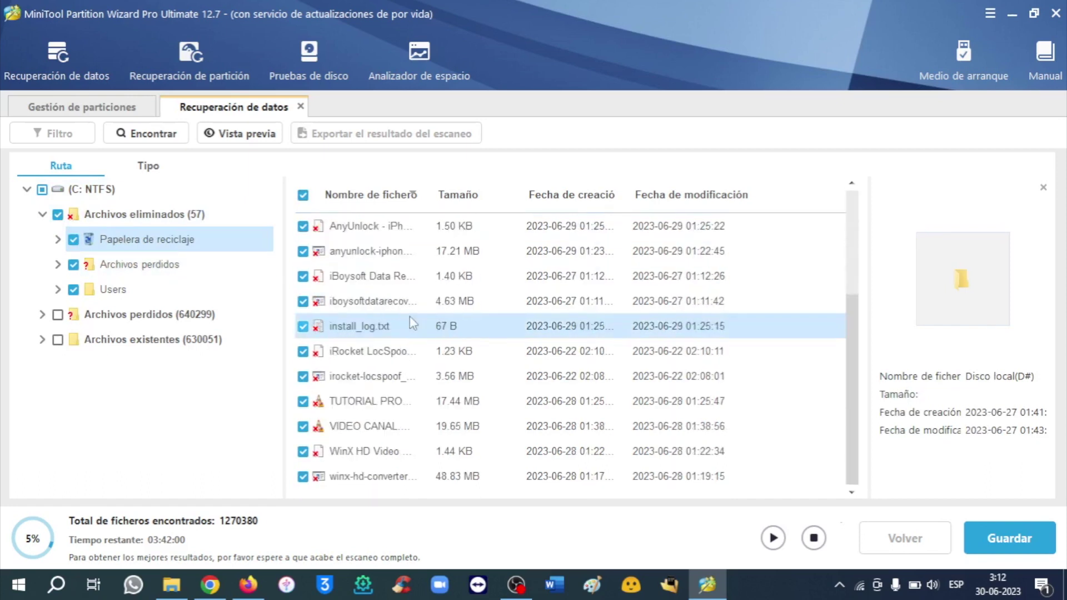
Recover only the deleted VIDEO CANAL video to the Escritorio folder and close the completion notice.
{"action": "left_click", "coordinate": [370, 432]}
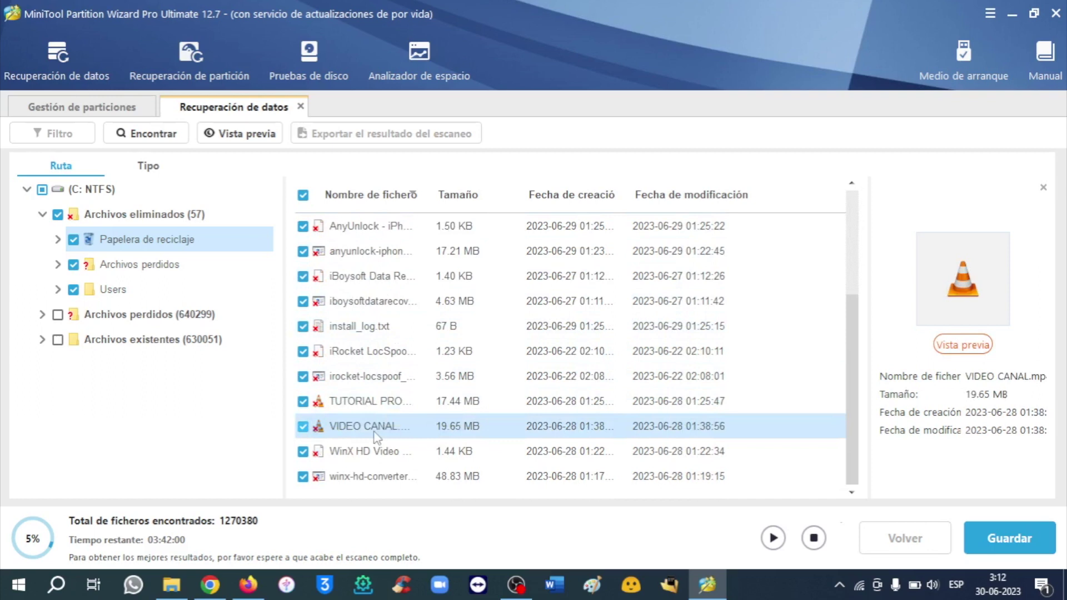
{"action": "right_click", "coordinate": [371, 434]}
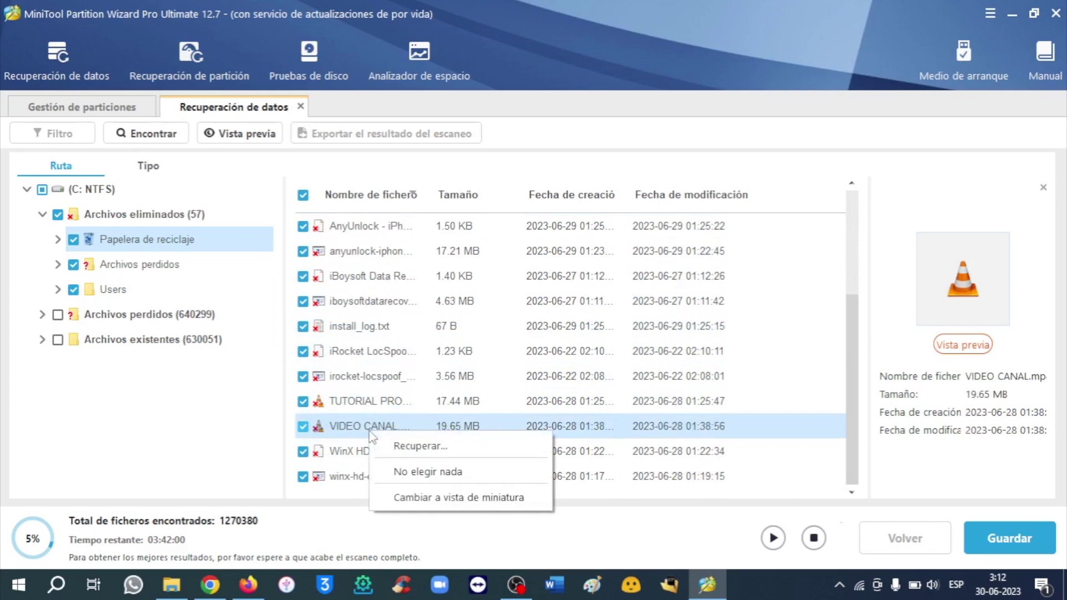
{"action": "left_click", "coordinate": [438, 446]}
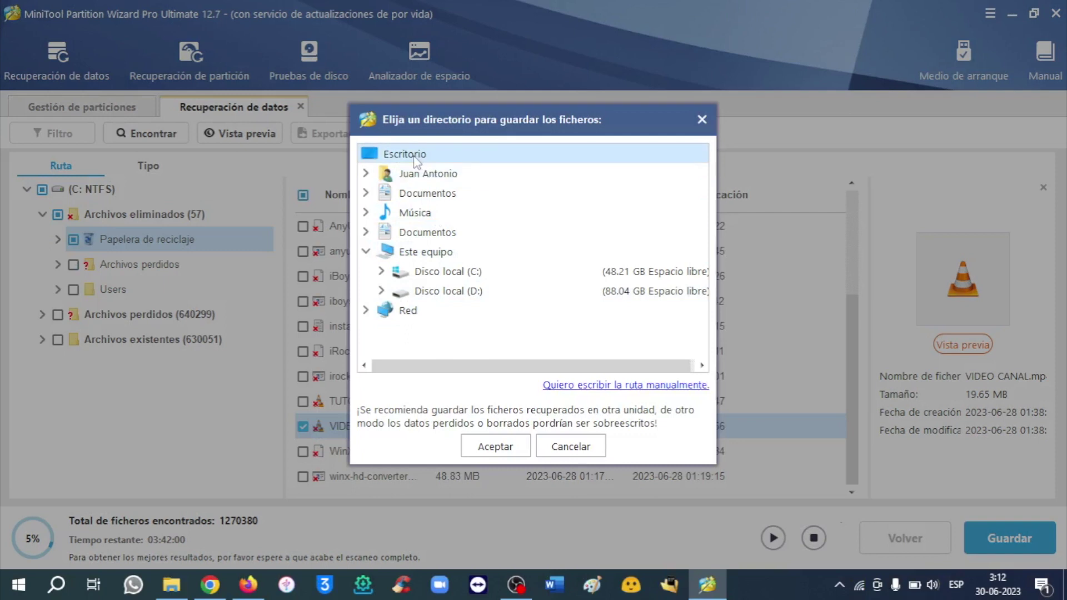
{"action": "left_click", "coordinate": [496, 447]}
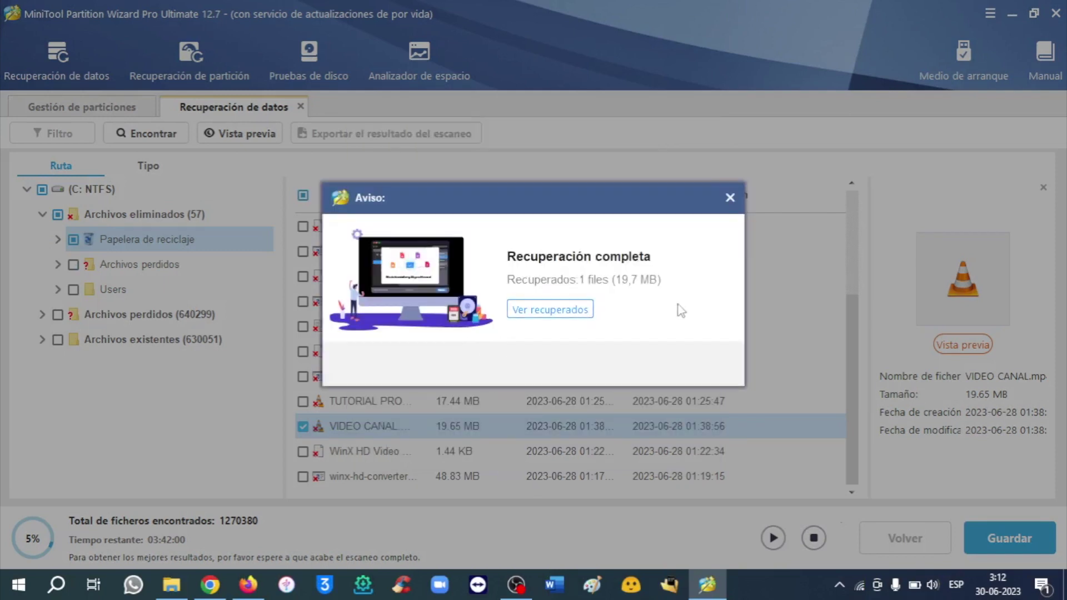
{"action": "left_click", "coordinate": [729, 198]}
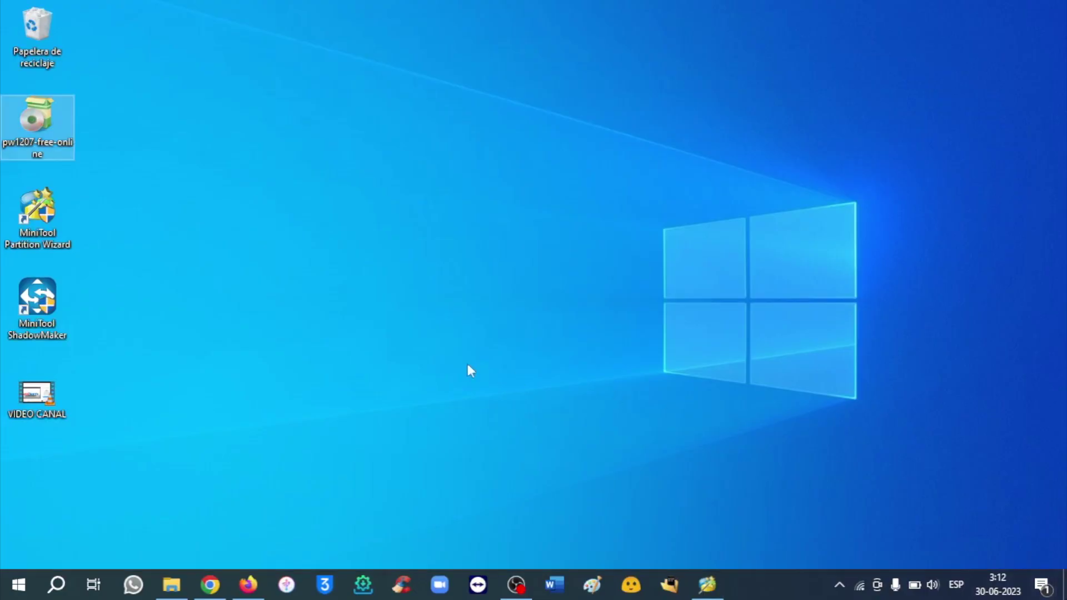
Check the recovered VIDEO CANAL file on the desktop, then return to the data recovery results.
{"action": "left_click", "coordinate": [32, 396]}
{"action": "mouse_move", "coordinate": [35, 394]}
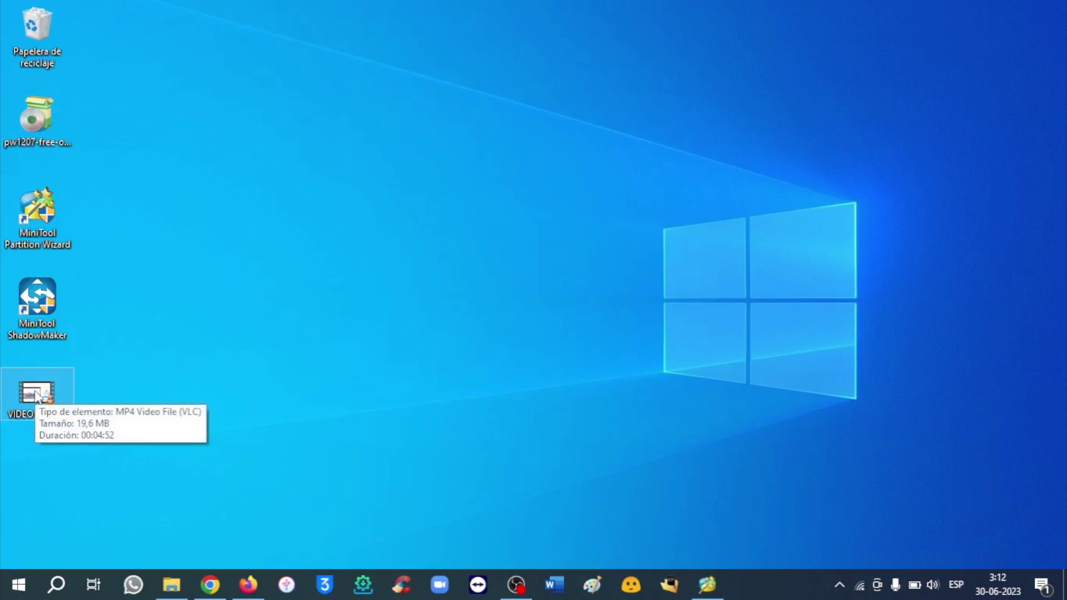
{"action": "left_click", "coordinate": [707, 584]}
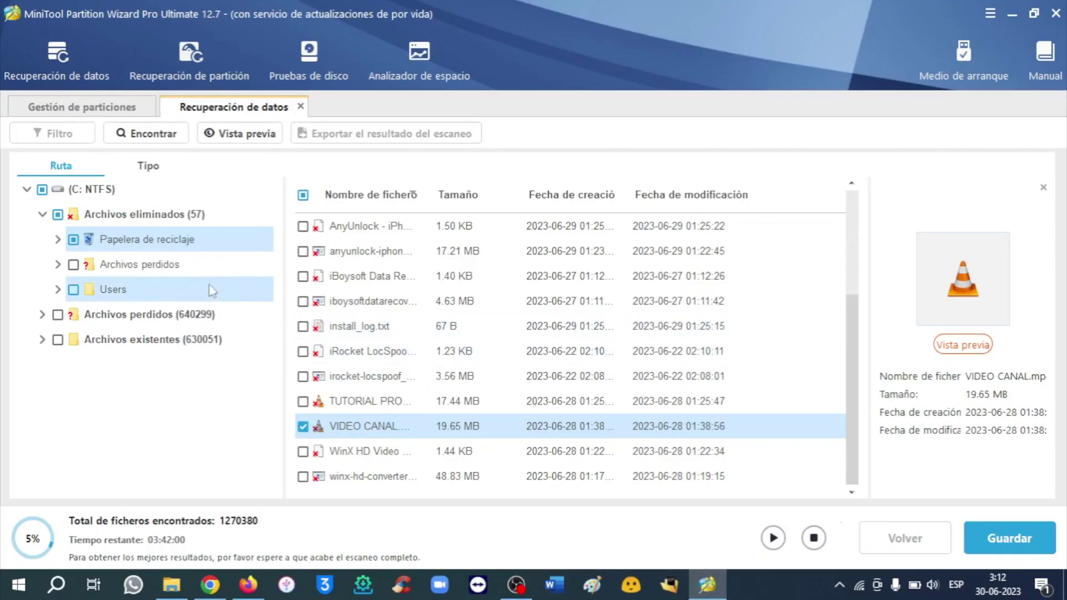
Examine the deleted lost files and Users folders, then expand the Archivos perdidos and Archivos existentes groups.
{"action": "left_click", "coordinate": [171, 266]}
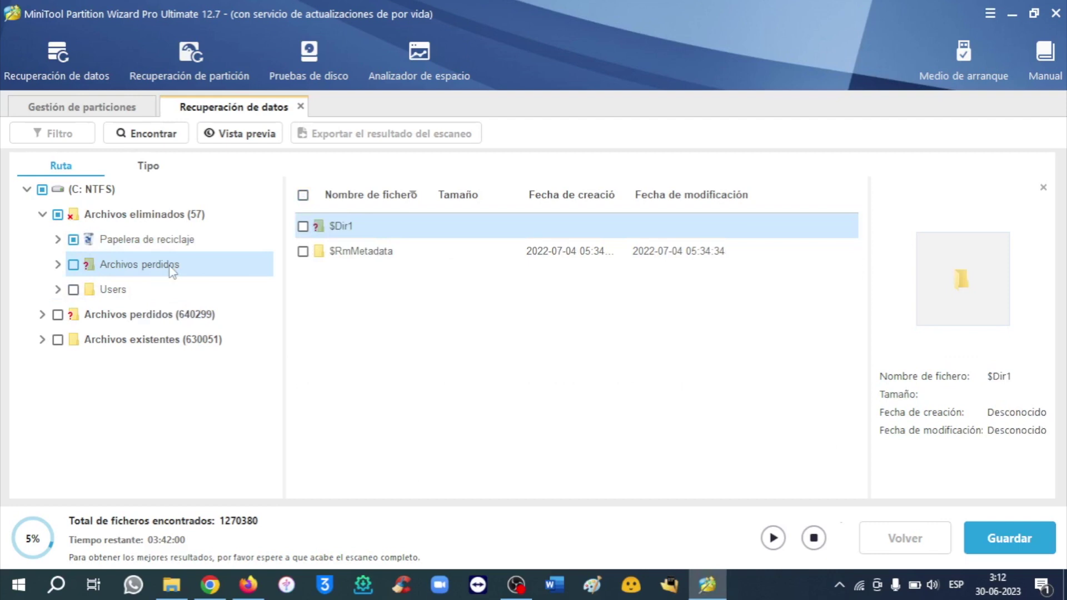
{"action": "left_click", "coordinate": [114, 282]}
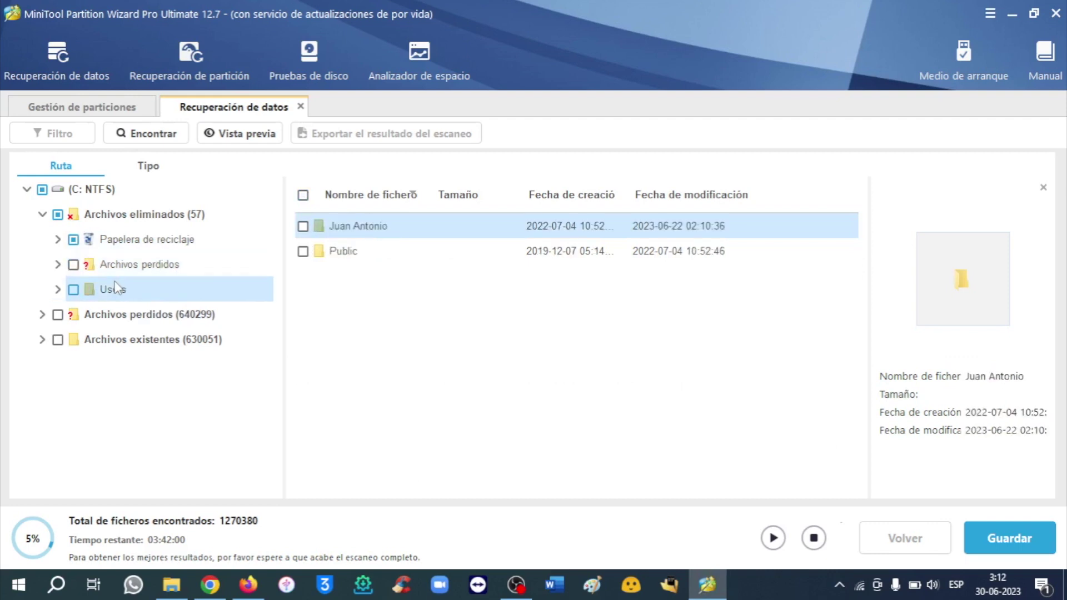
{"action": "left_click", "coordinate": [42, 314]}
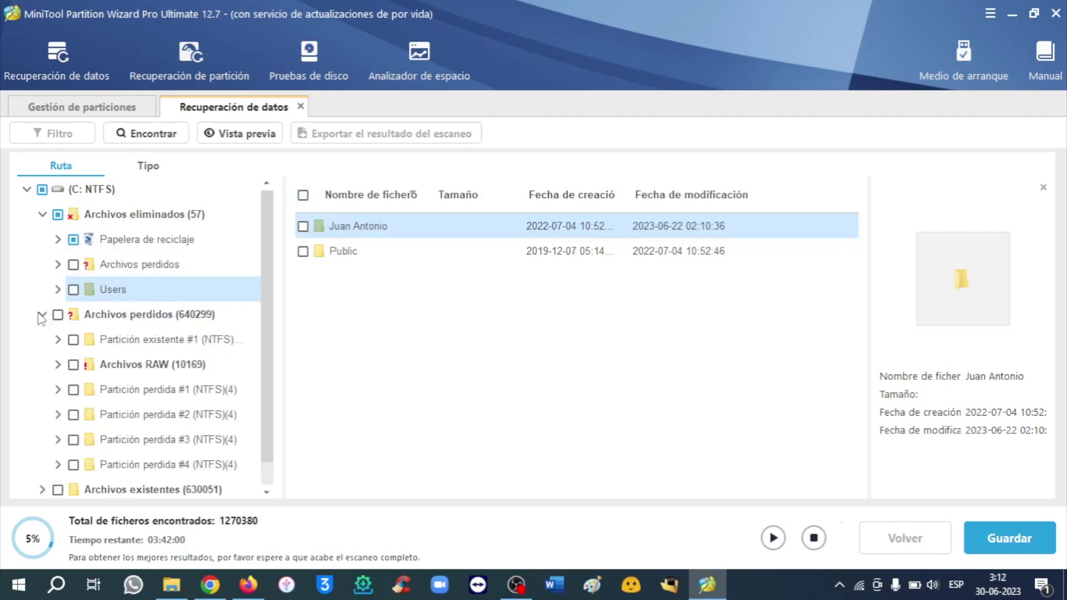
{"action": "scroll", "coordinate": [52, 384], "scroll_direction": "down", "scroll_amount": 1}
{"action": "left_click", "coordinate": [42, 465]}
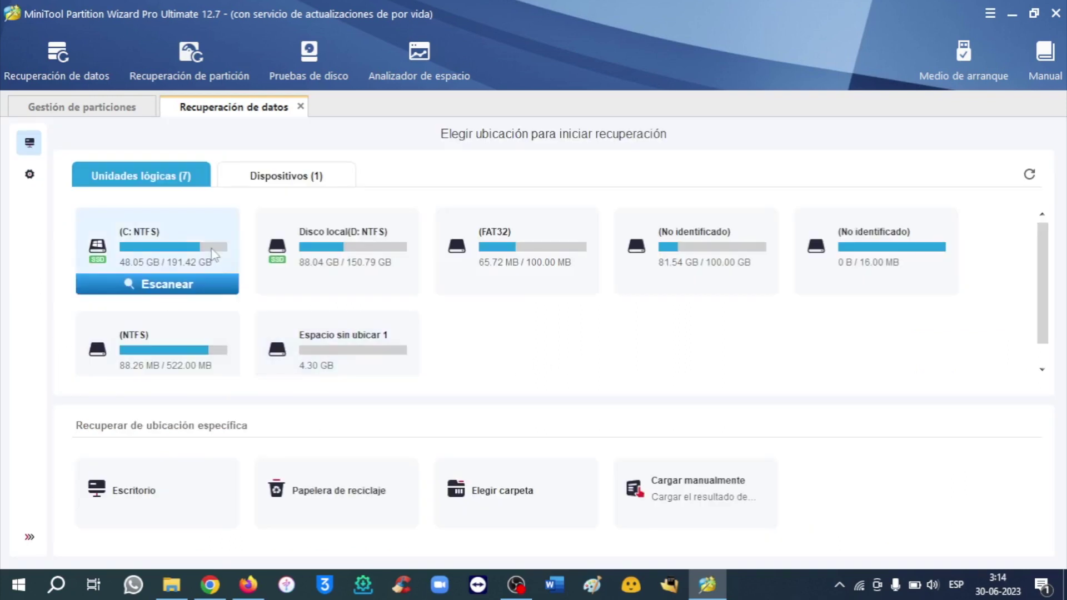
Examine the logical drives and specific locations that can be scanned for data recovery.
{"action": "mouse_move", "coordinate": [482, 249]}
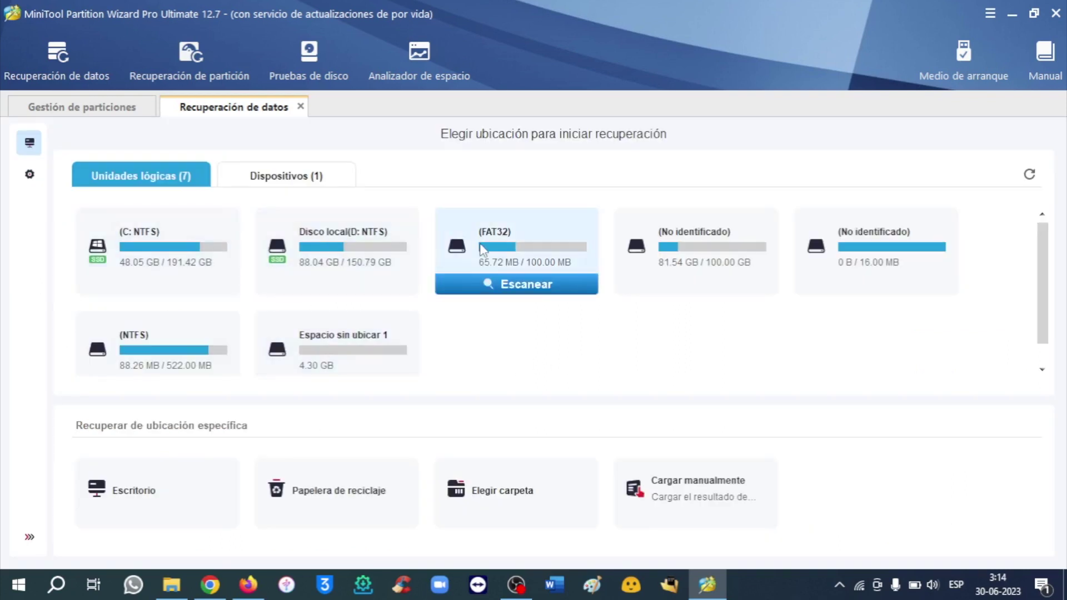
{"action": "mouse_move", "coordinate": [648, 255]}
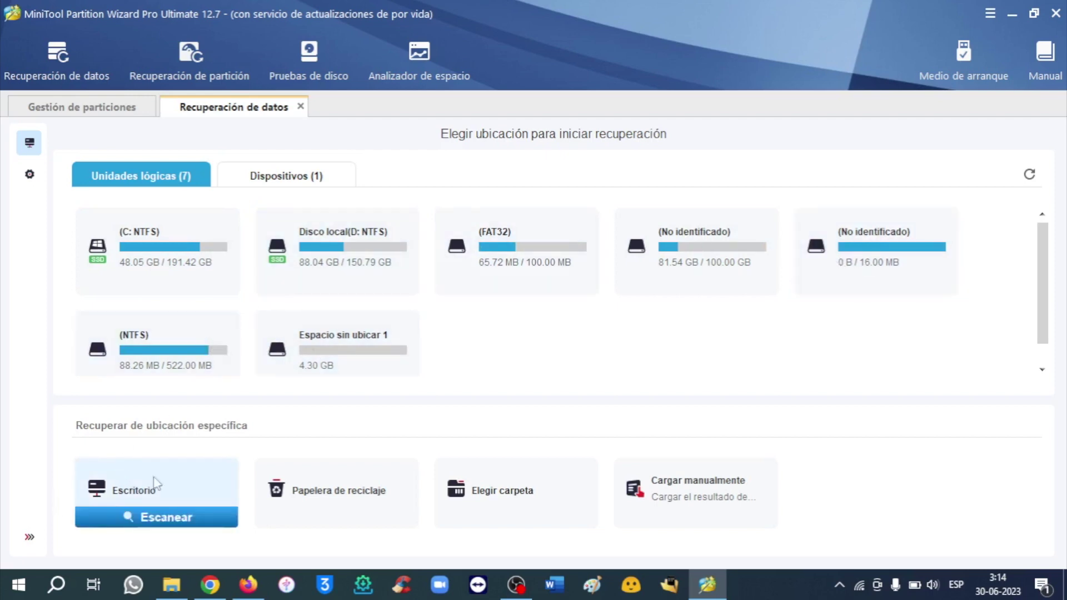
{"action": "mouse_move", "coordinate": [356, 502]}
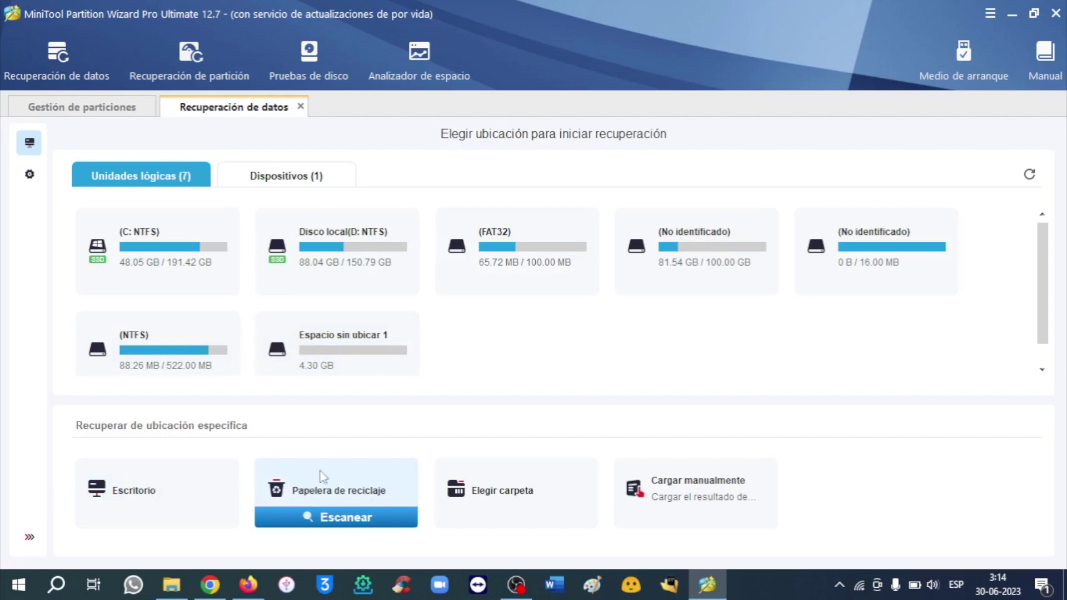
{"action": "mouse_move", "coordinate": [472, 477]}
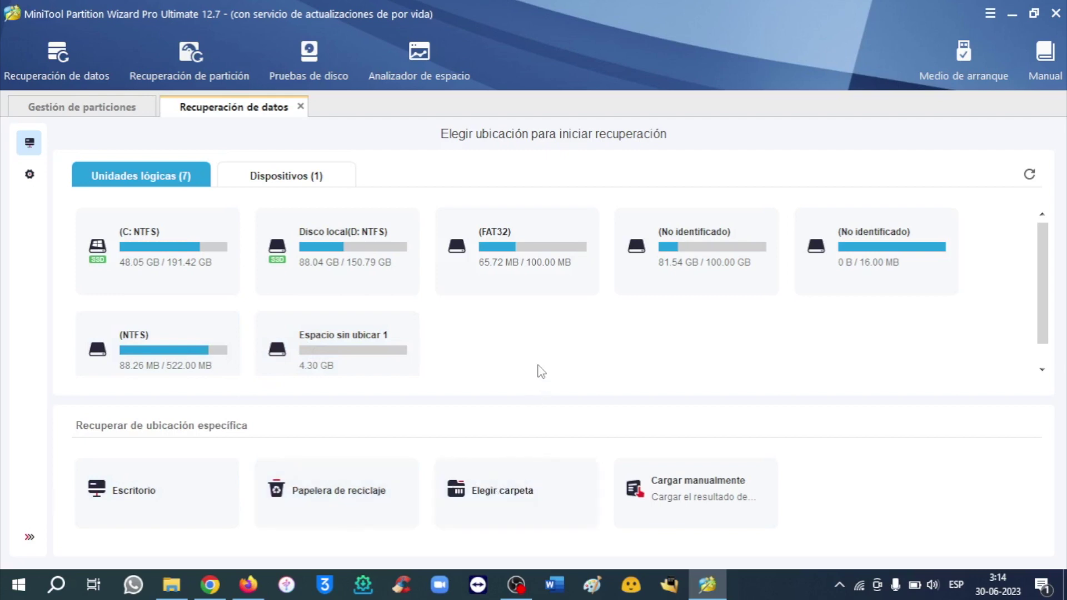
Start the partition recovery wizard and choose Disco 1 as the disk to recover.
{"action": "scroll", "coordinate": [542, 371], "scroll_direction": "down", "scroll_amount": 1}
{"action": "scroll", "coordinate": [542, 371], "scroll_direction": "up", "scroll_amount": 1}
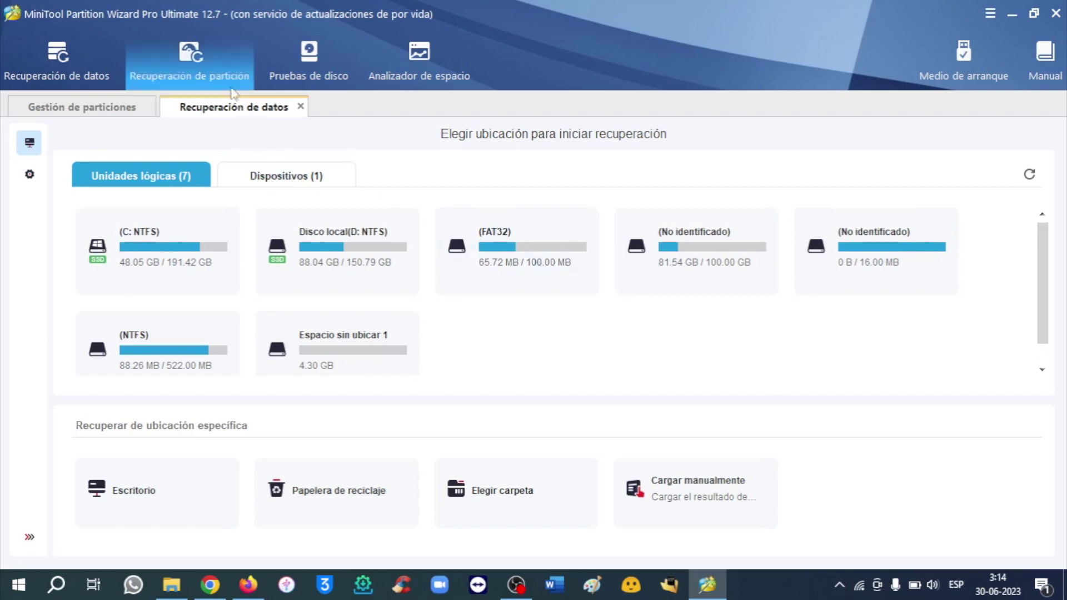
{"action": "left_click", "coordinate": [200, 71]}
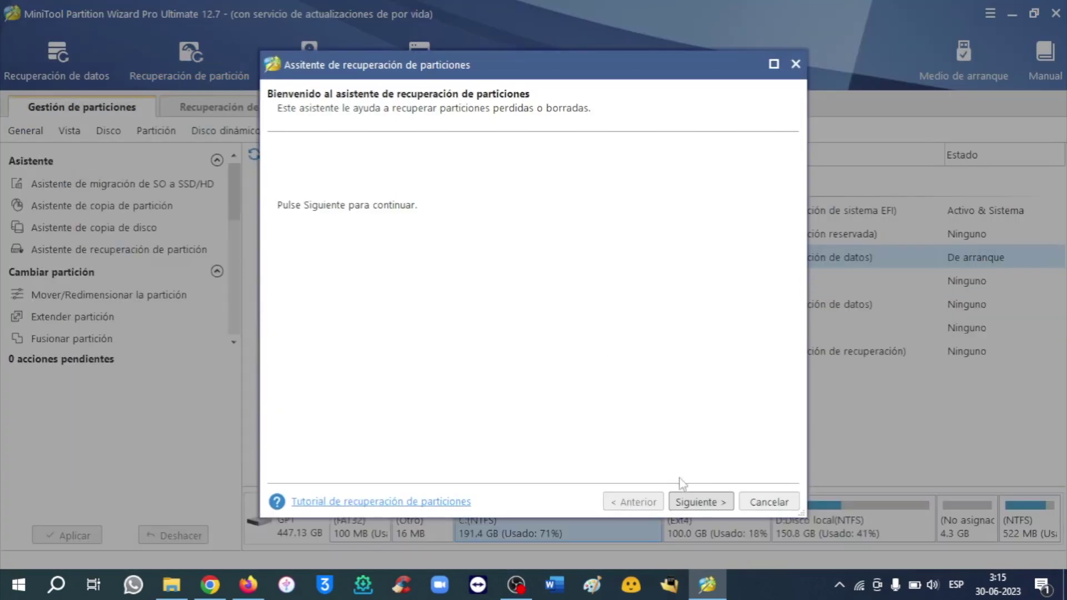
{"action": "left_click", "coordinate": [700, 502]}
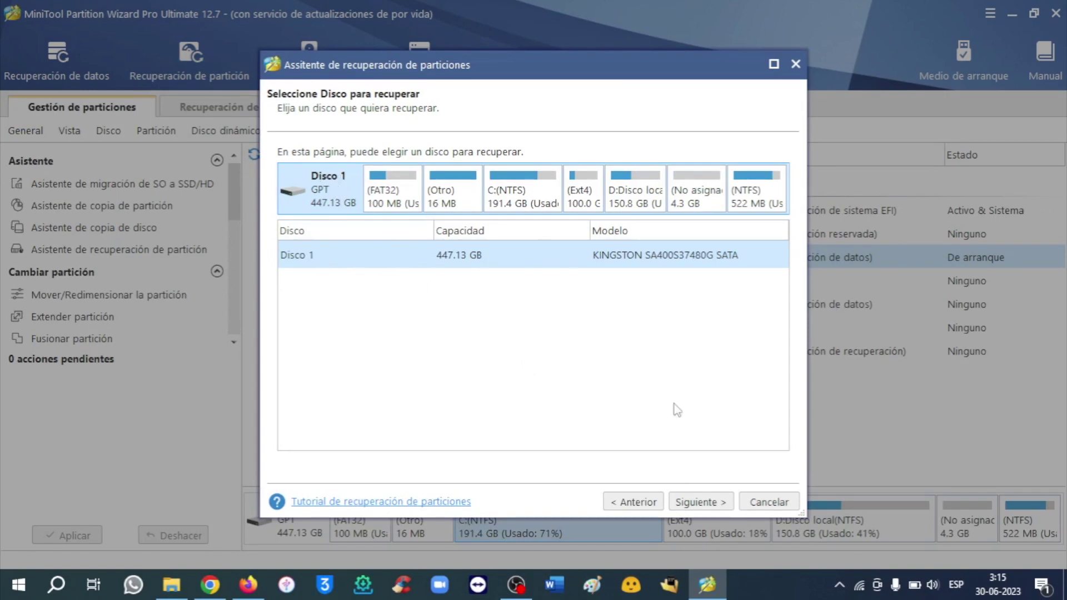
{"action": "left_click", "coordinate": [698, 501]}
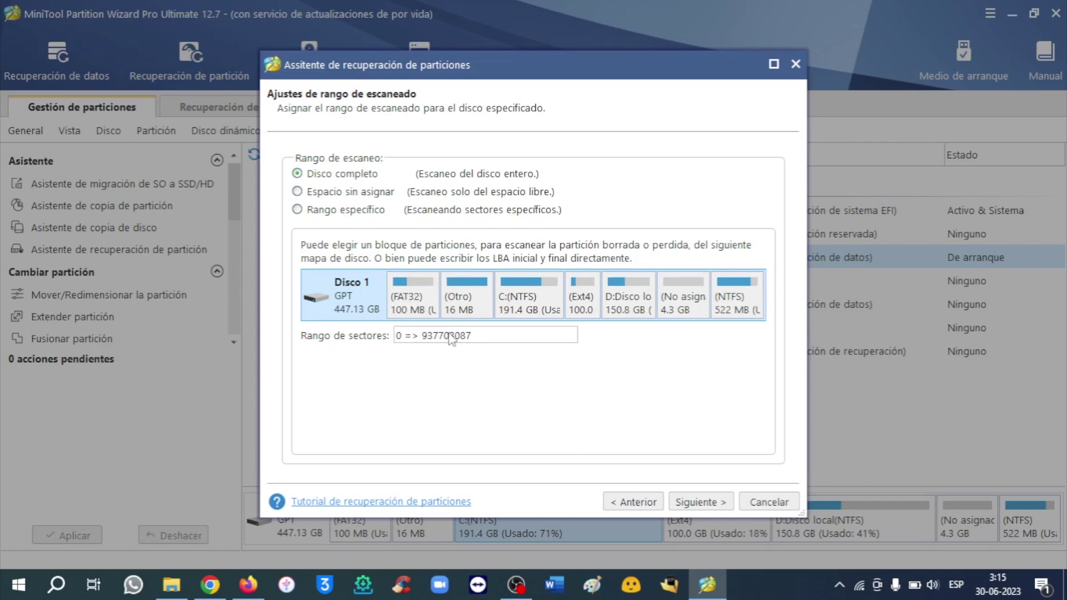
Try the unallocated space, specific range and full disk scan options, then exit the partition recovery wizard without scanning.
{"action": "left_click", "coordinate": [297, 191]}
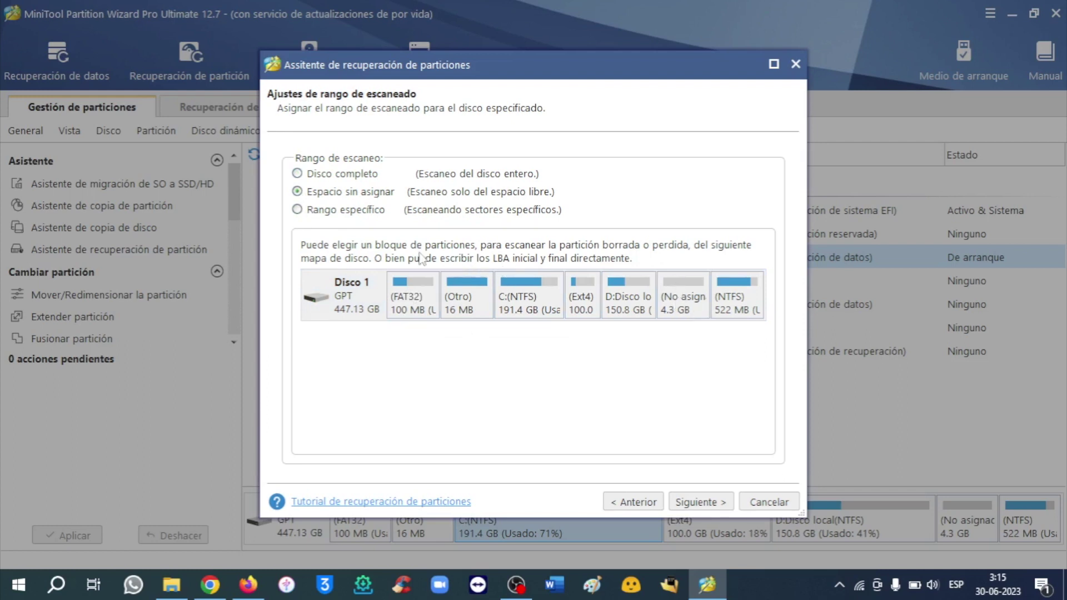
{"action": "left_click", "coordinate": [362, 214]}
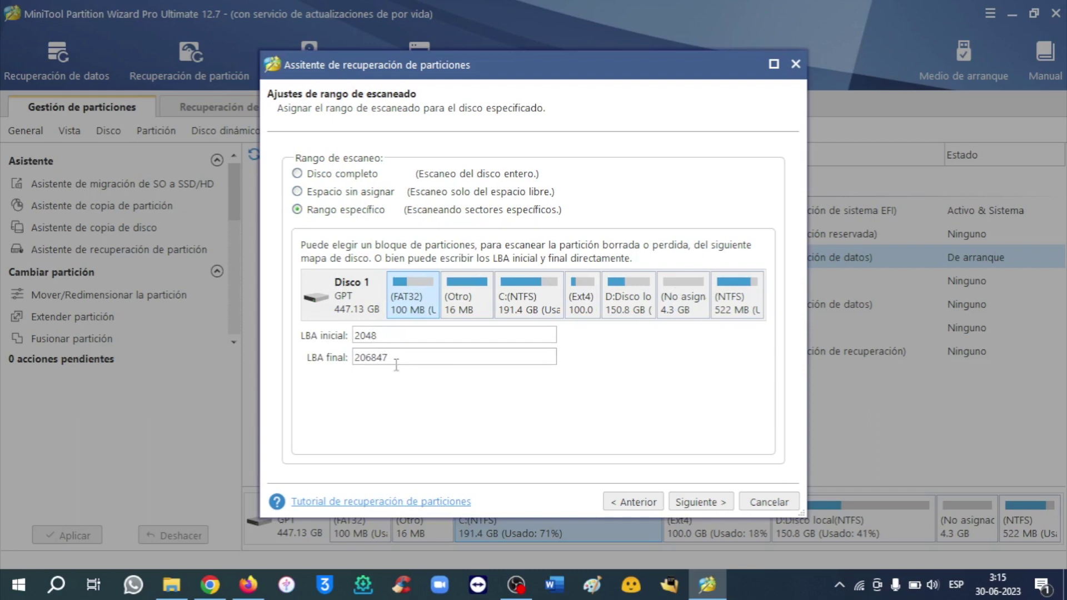
{"action": "left_click", "coordinate": [297, 174]}
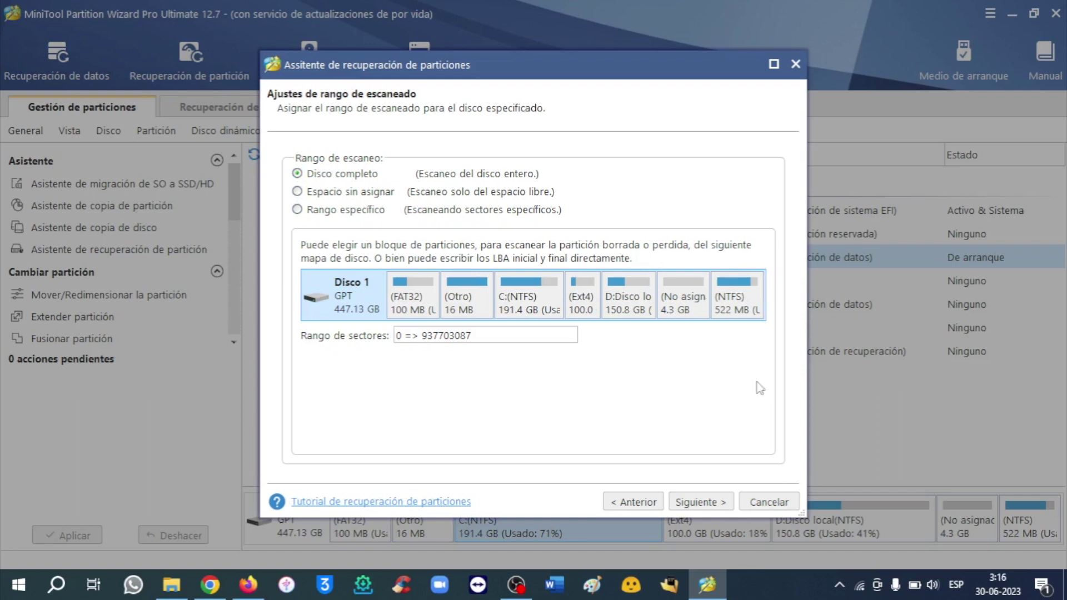
{"action": "left_click", "coordinate": [777, 502]}
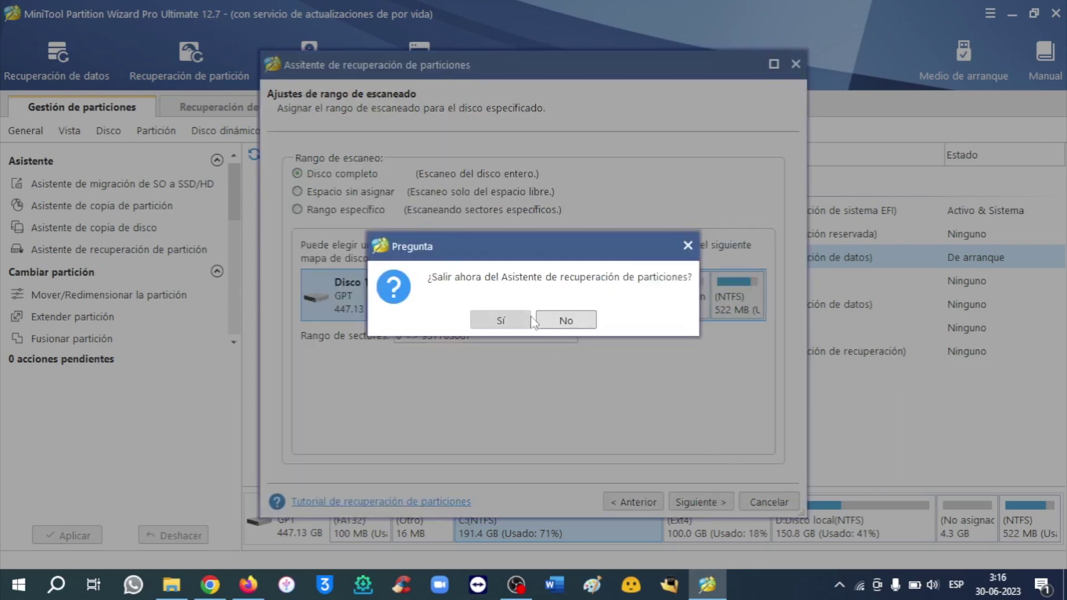
{"action": "left_click", "coordinate": [506, 321]}
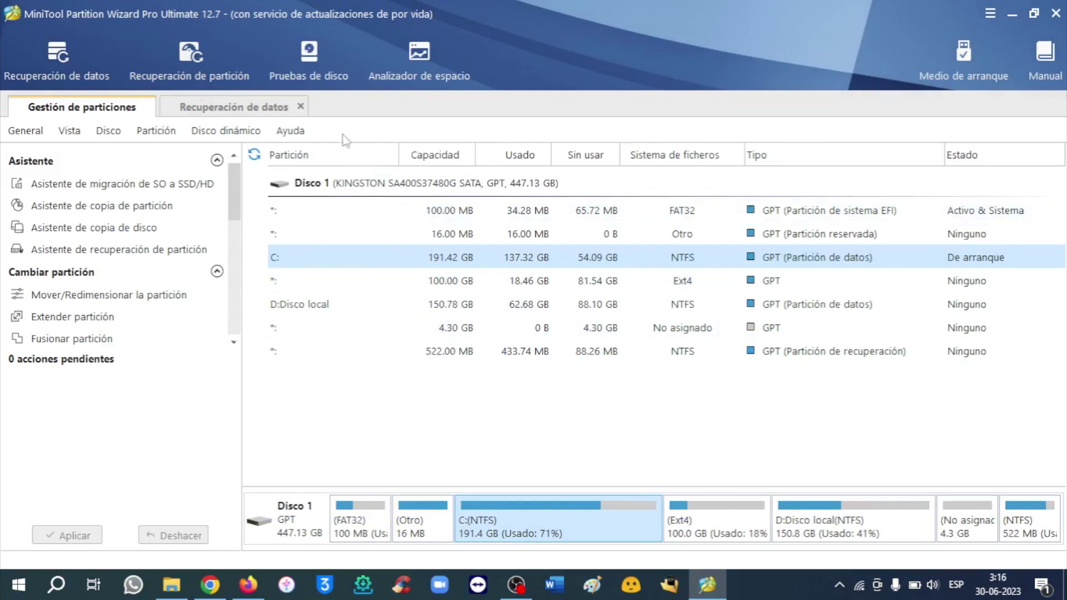
Run a sequential disk benchmark on drive C: with 4 KB to 32 KB transfer sizes and review the results chart.
{"action": "left_click", "coordinate": [310, 62]}
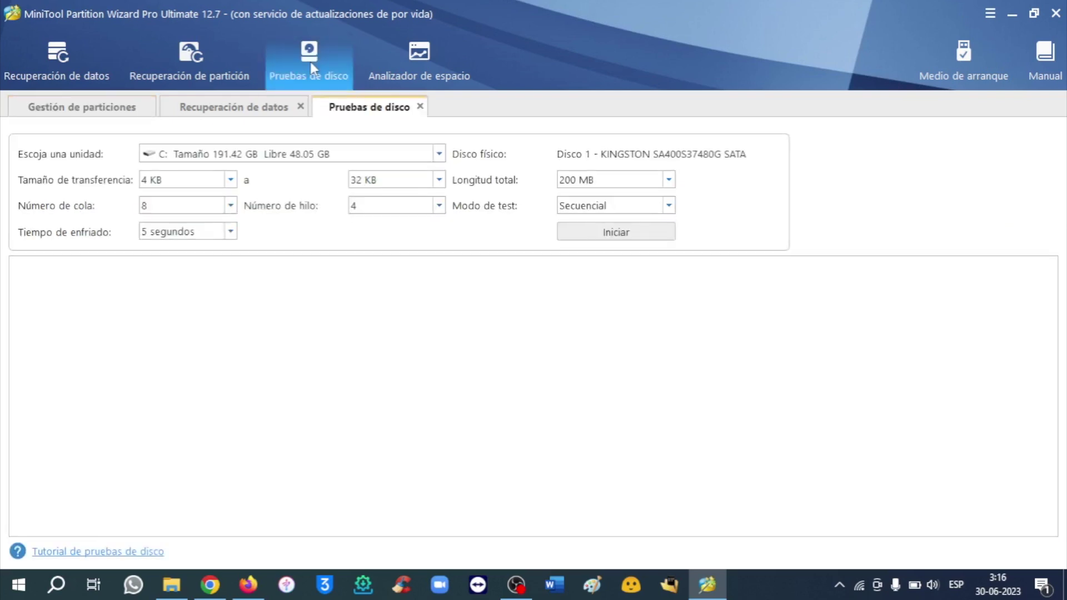
{"action": "left_click", "coordinate": [438, 154]}
{"action": "left_click", "coordinate": [425, 170]}
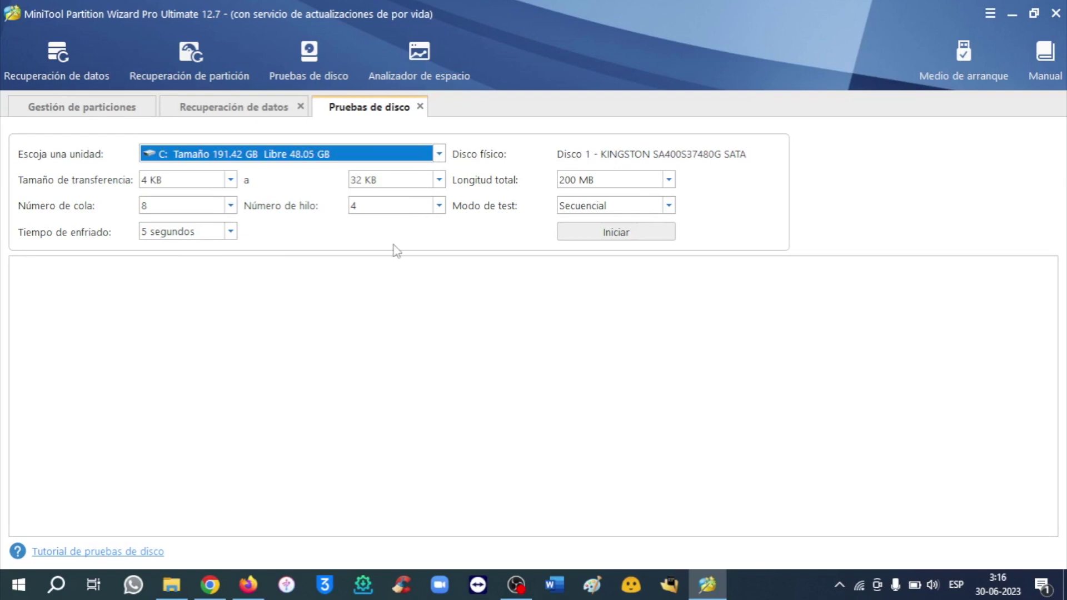
{"action": "left_click", "coordinate": [634, 237]}
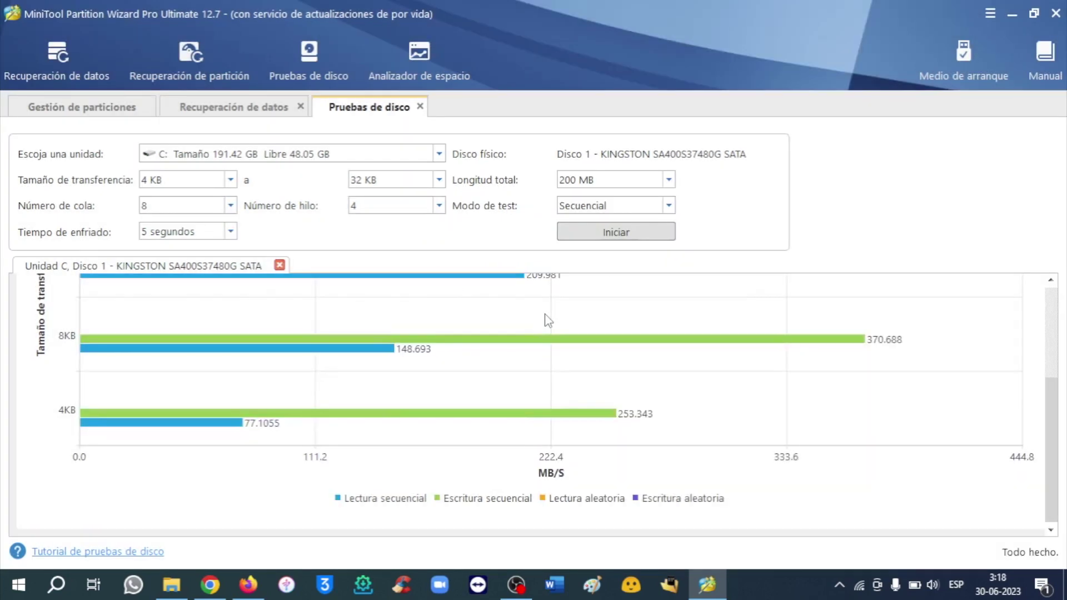
{"action": "scroll", "coordinate": [547, 320], "scroll_direction": "up", "scroll_amount": 3}
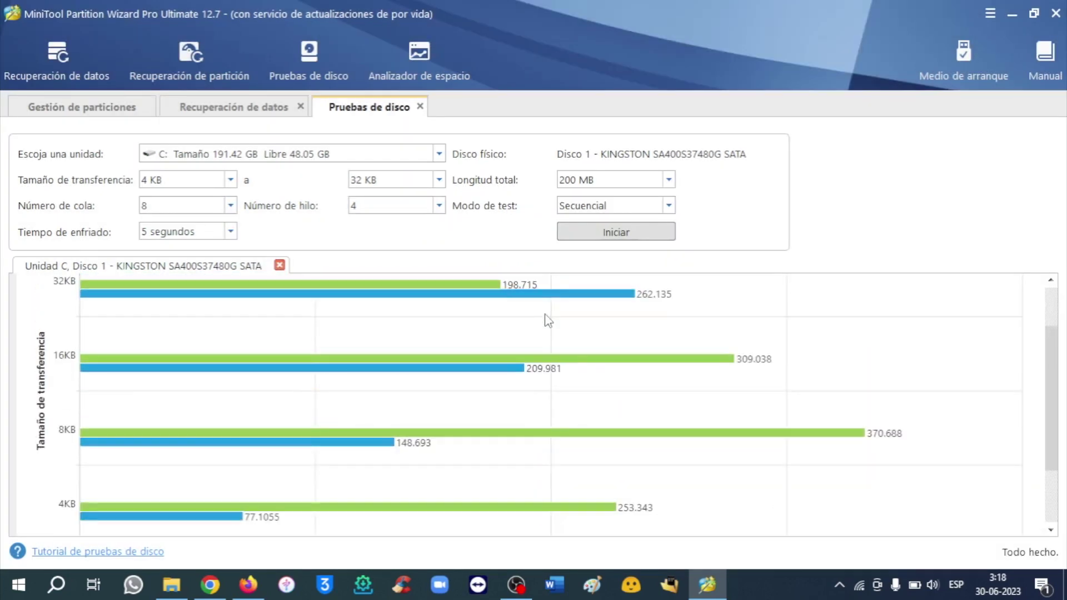
{"action": "scroll", "coordinate": [548, 320], "scroll_direction": "up", "scroll_amount": 1}
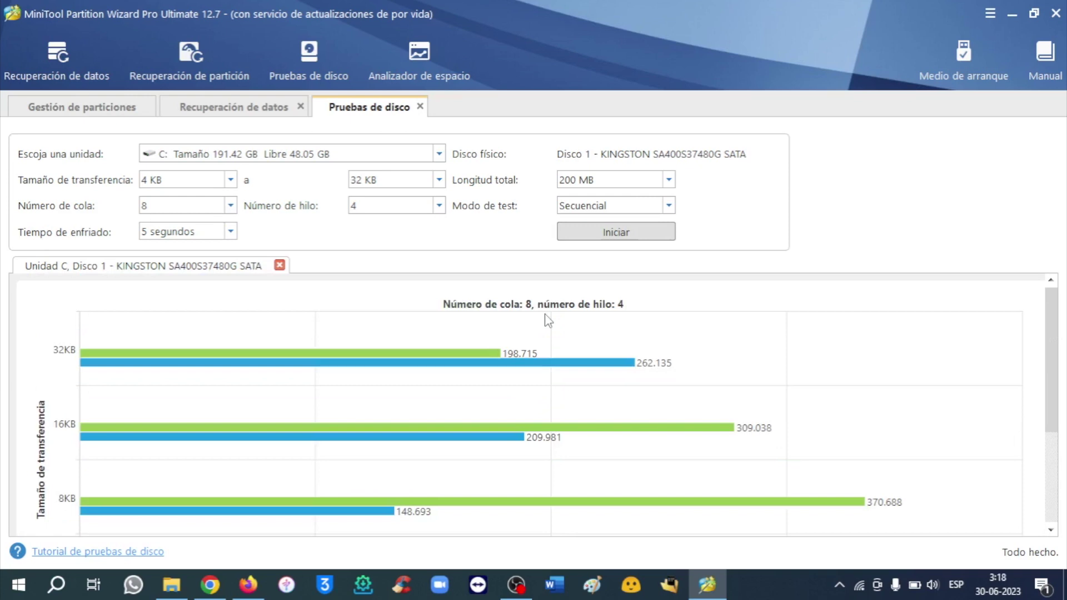
{"action": "scroll", "coordinate": [547, 320], "scroll_direction": "down", "scroll_amount": 3}
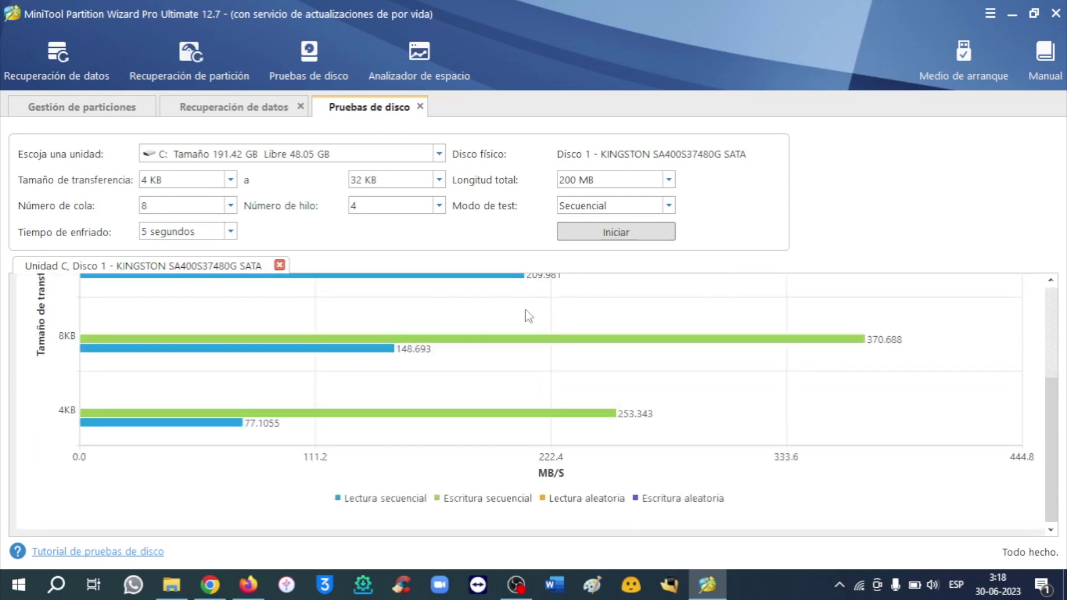
Read through the online disk benchmark tutorial in the browser, then return to MiniTool Partition Wizard.
{"action": "left_click", "coordinate": [145, 552]}
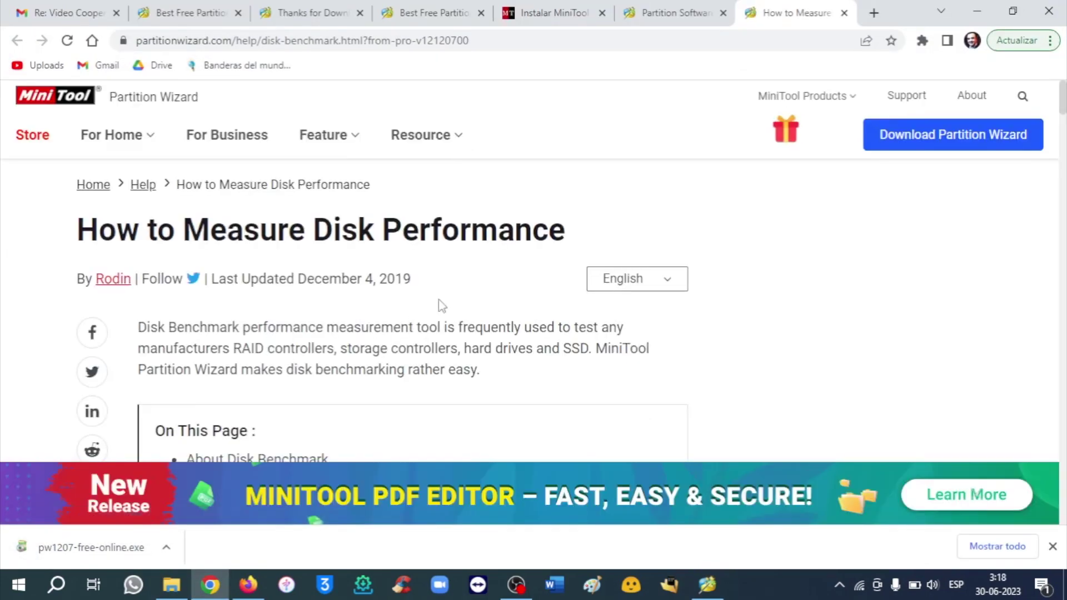
{"action": "scroll", "coordinate": [439, 305], "scroll_direction": "down", "scroll_amount": 4}
{"action": "scroll", "coordinate": [442, 305], "scroll_direction": "down", "scroll_amount": 10}
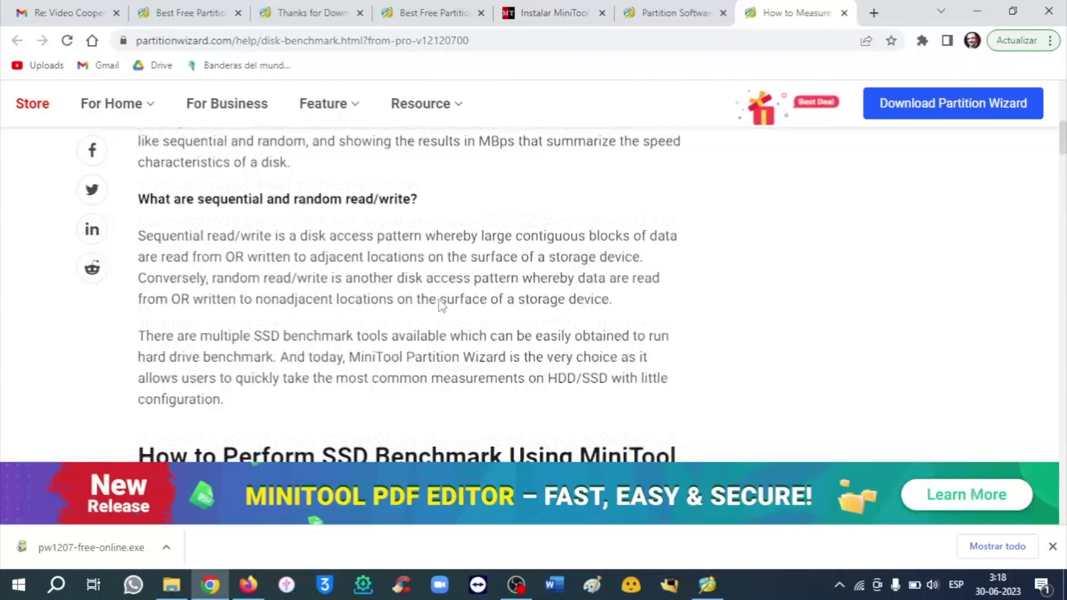
{"action": "scroll", "coordinate": [441, 305], "scroll_direction": "down", "scroll_amount": 12}
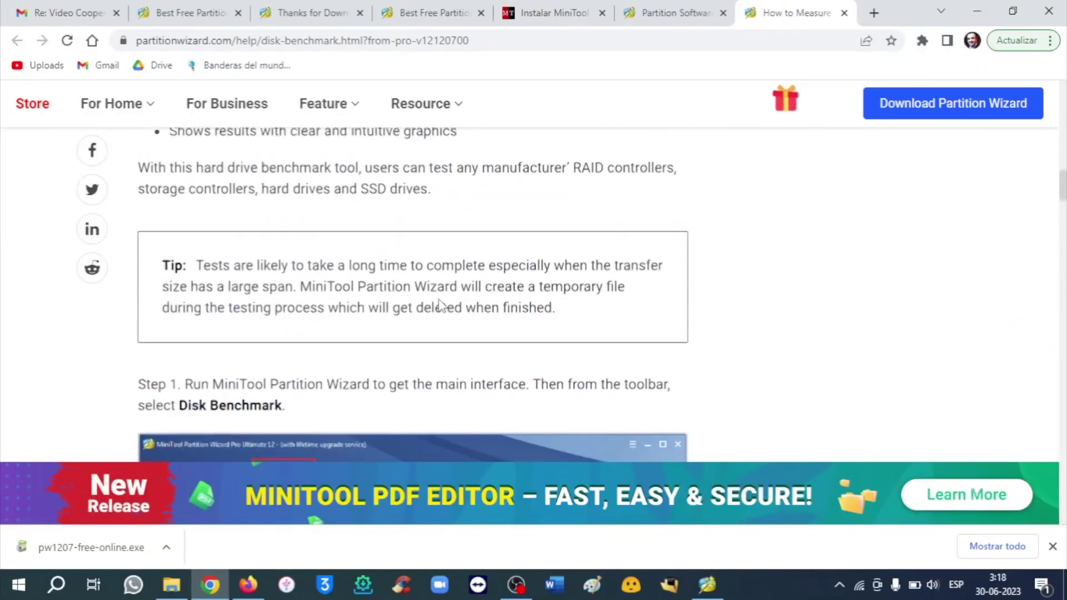
{"action": "scroll", "coordinate": [439, 306], "scroll_direction": "down", "scroll_amount": 12}
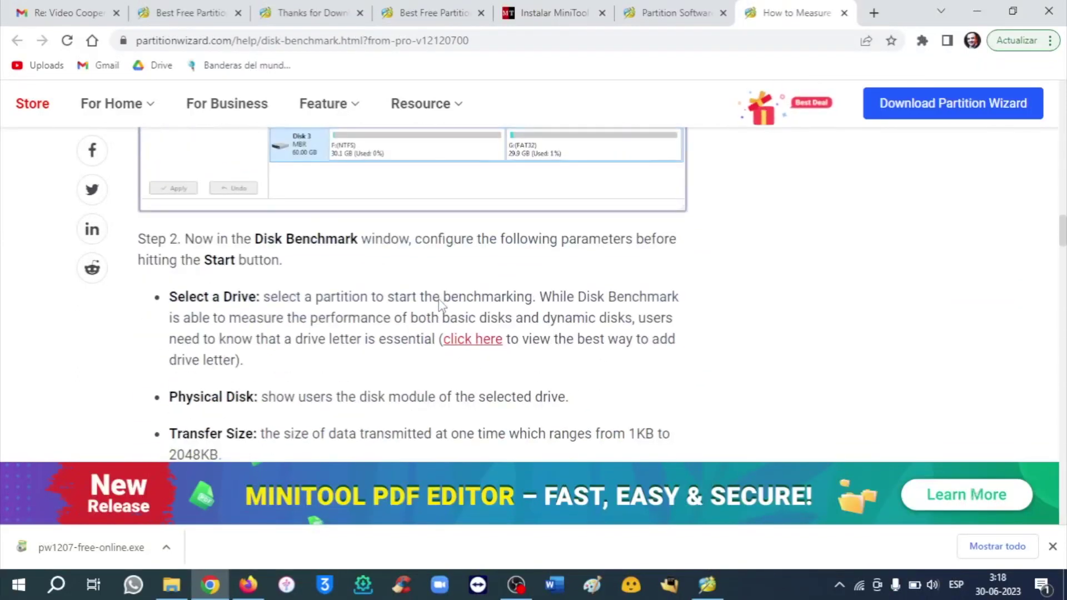
{"action": "scroll", "coordinate": [440, 305], "scroll_direction": "down", "scroll_amount": 14}
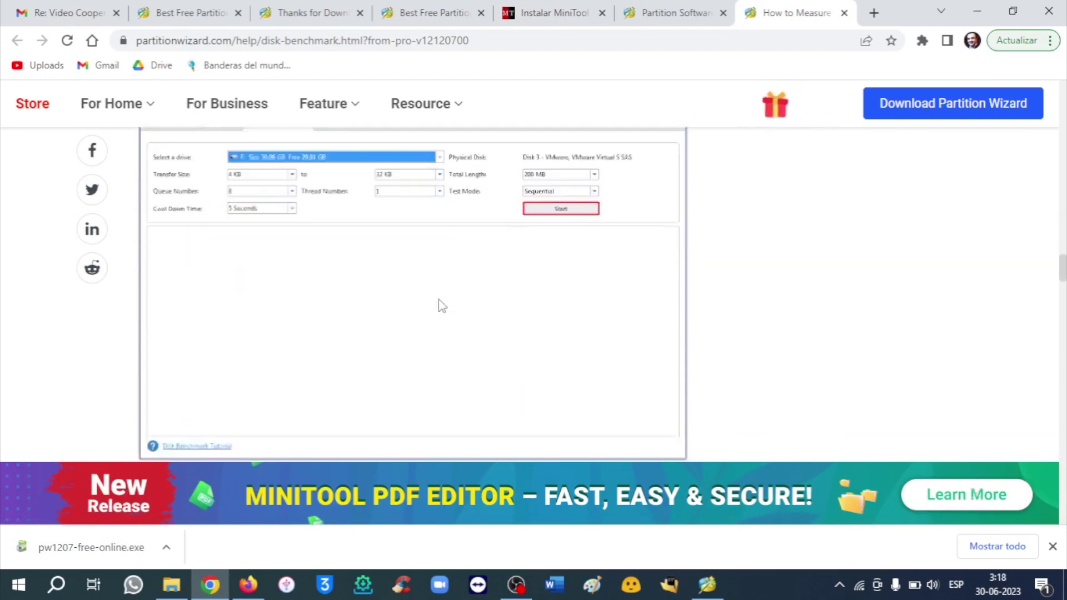
{"action": "scroll", "coordinate": [439, 306], "scroll_direction": "down", "scroll_amount": 4}
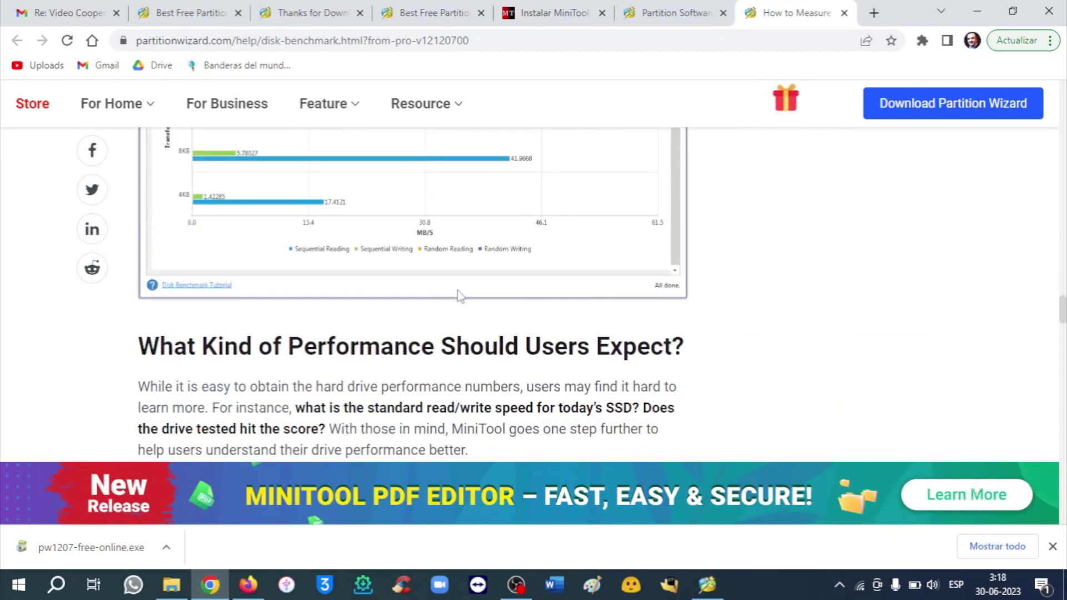
{"action": "left_click", "coordinate": [976, 11]}
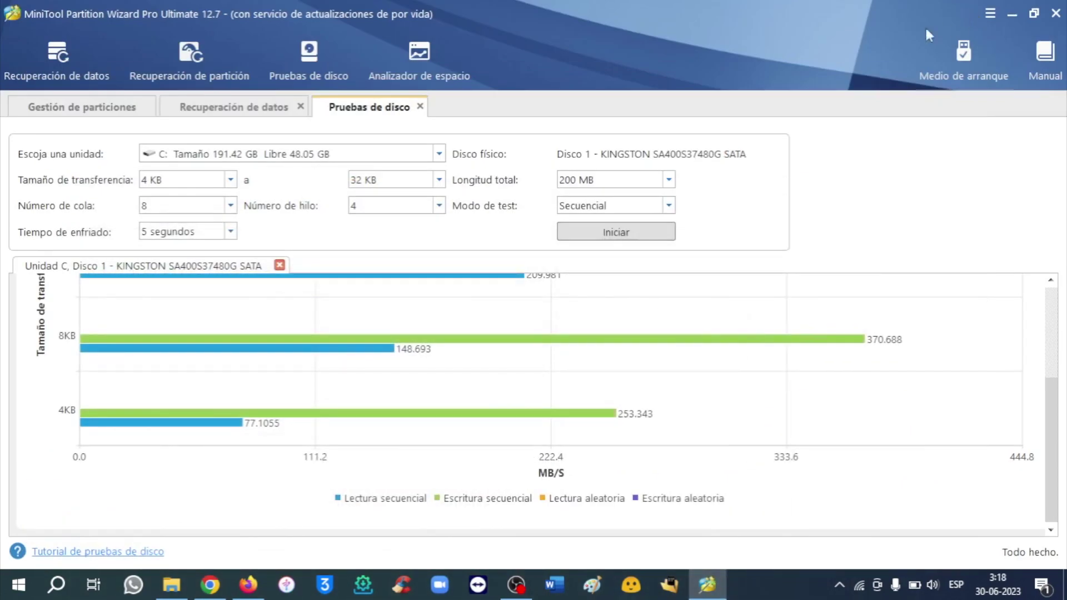
Scan drive D: with the space analyzer and sort its folders by size, largest first.
{"action": "left_click", "coordinate": [418, 58]}
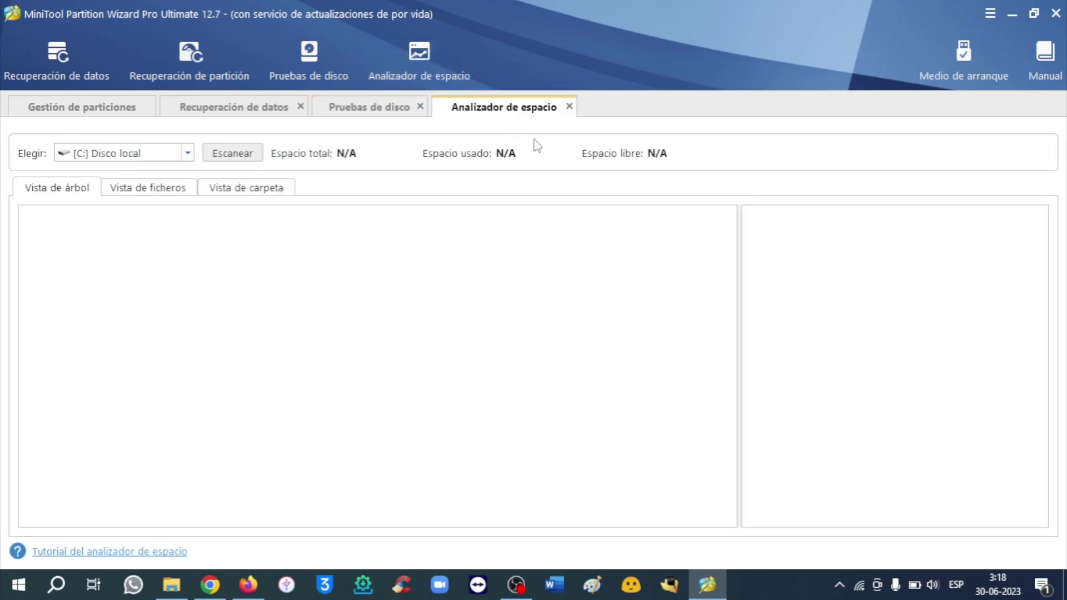
{"action": "left_click", "coordinate": [184, 152]}
{"action": "left_click", "coordinate": [179, 181]}
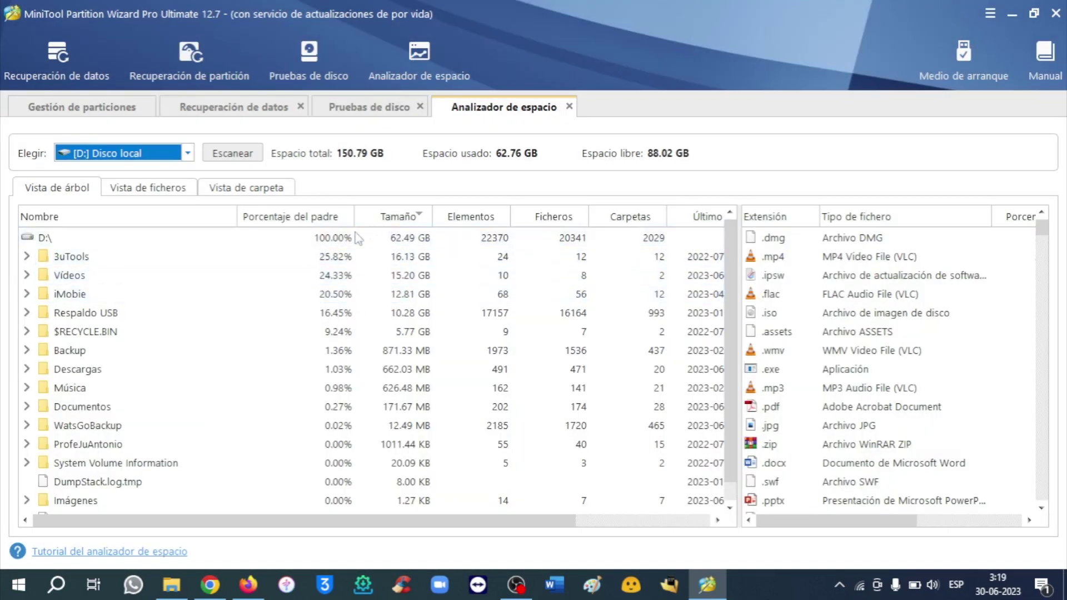
{"action": "left_click", "coordinate": [418, 220]}
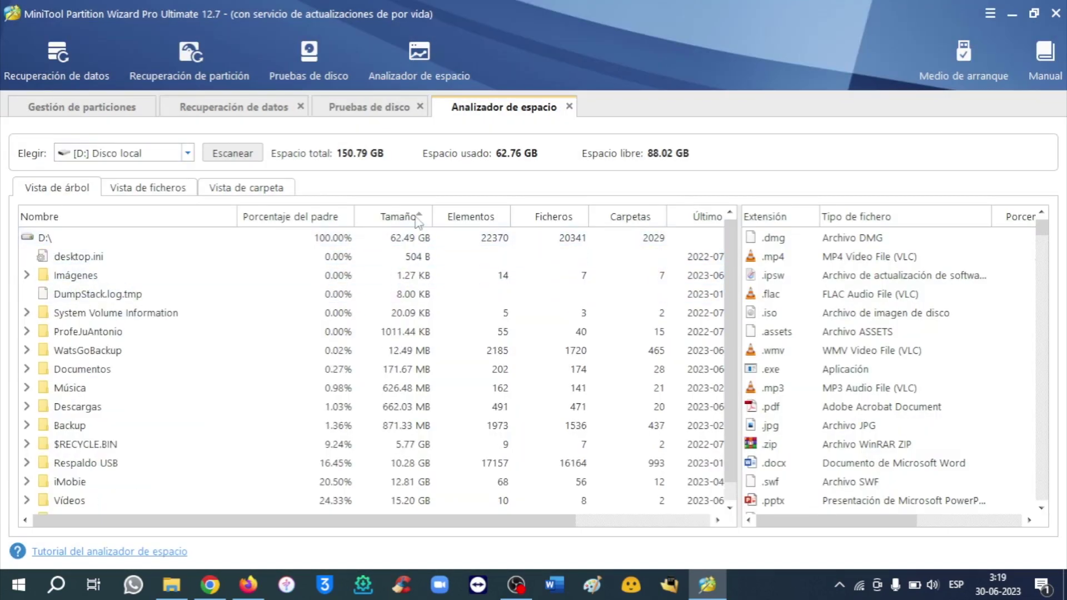
{"action": "left_click", "coordinate": [418, 218]}
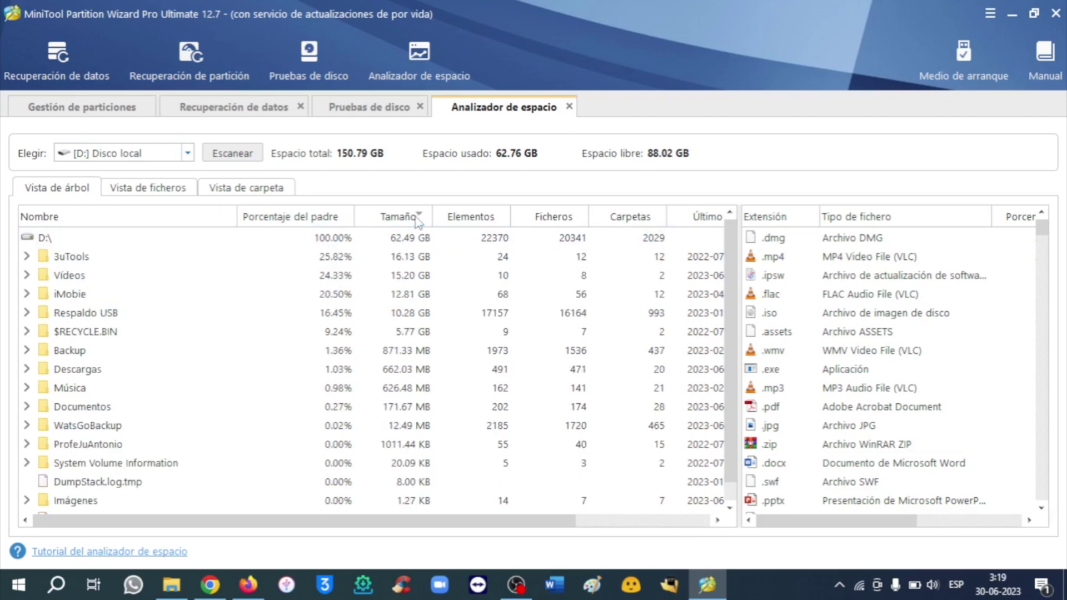
Expand the 3uTools folder and its Firmcache subfolder to list their contents by size.
{"action": "left_click", "coordinate": [28, 256]}
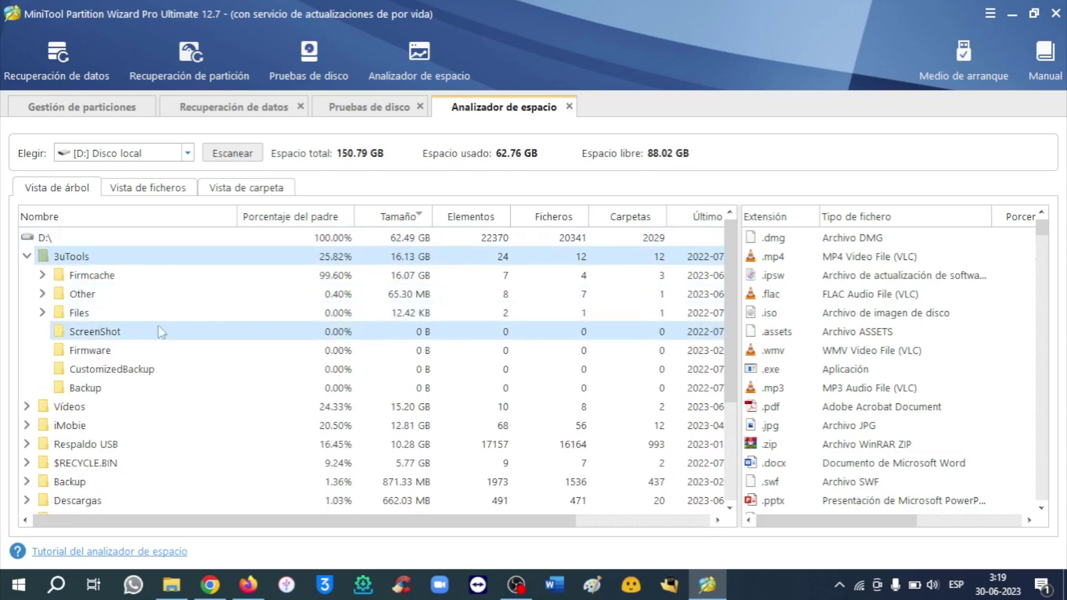
{"action": "left_click", "coordinate": [400, 280]}
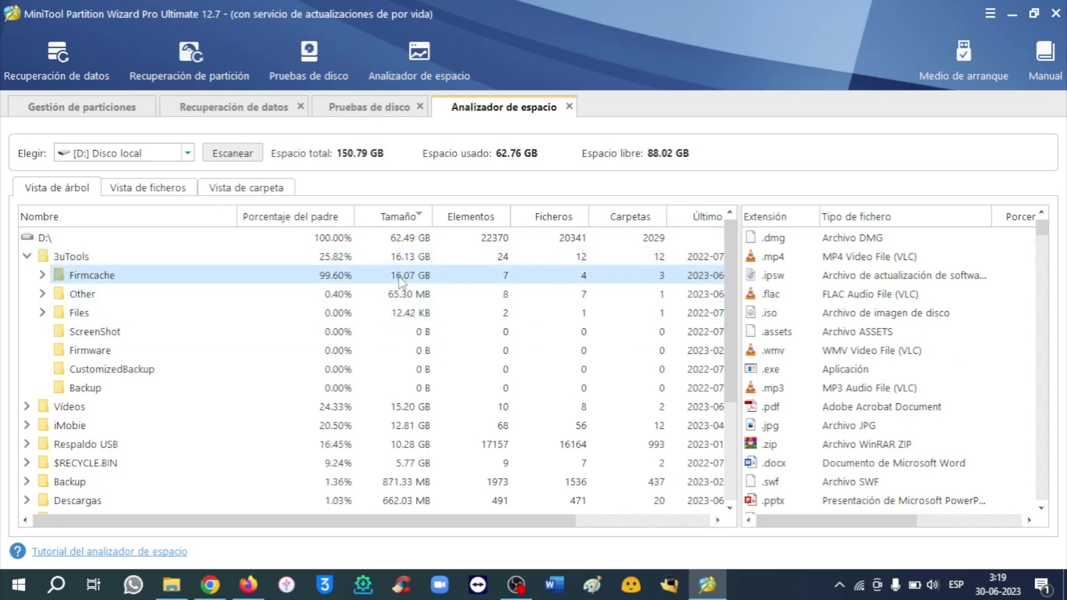
{"action": "right_click", "coordinate": [401, 281]}
{"action": "left_click", "coordinate": [400, 277]}
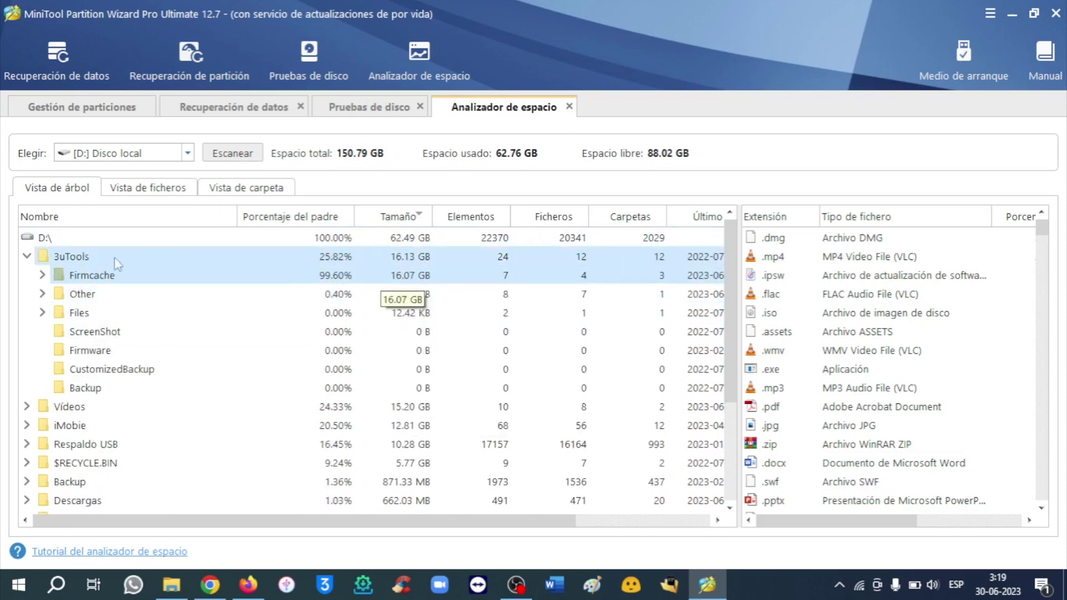
{"action": "left_click", "coordinate": [43, 275]}
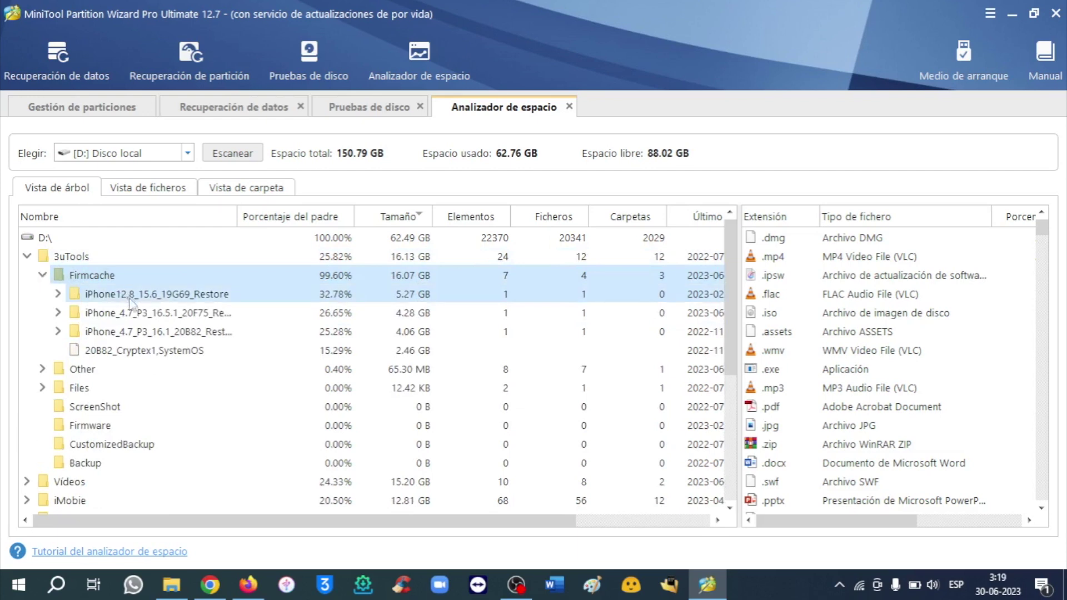
Send the iPhone12,8_15.6_19G69_Restore and iPhone_4.7_P3_16.5.1_20F75 folders in Firmcache to the recycle bin.
{"action": "left_click", "coordinate": [398, 299]}
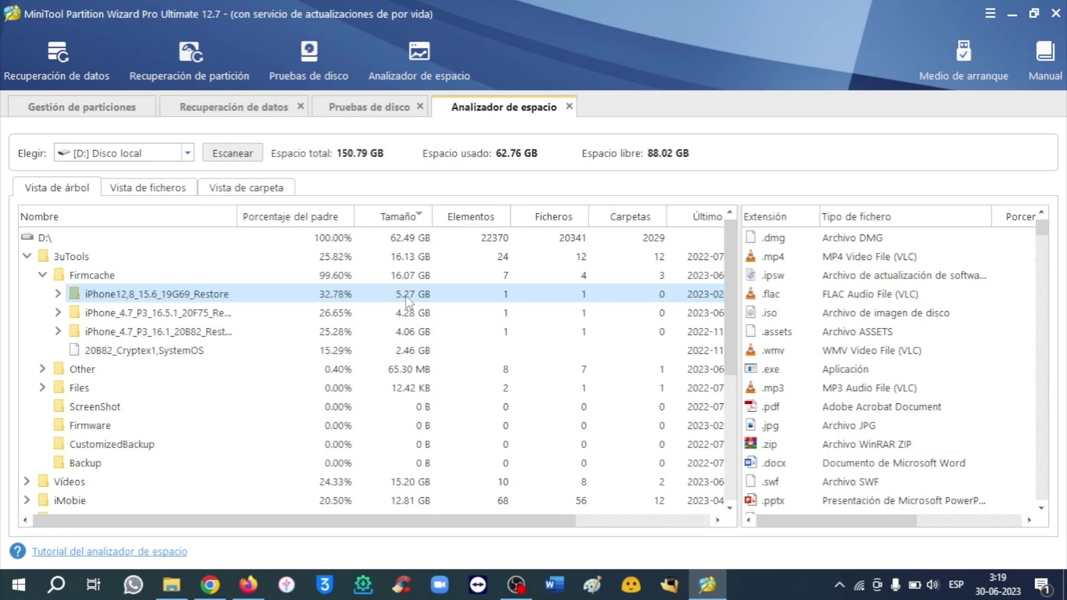
{"action": "right_click", "coordinate": [408, 302]}
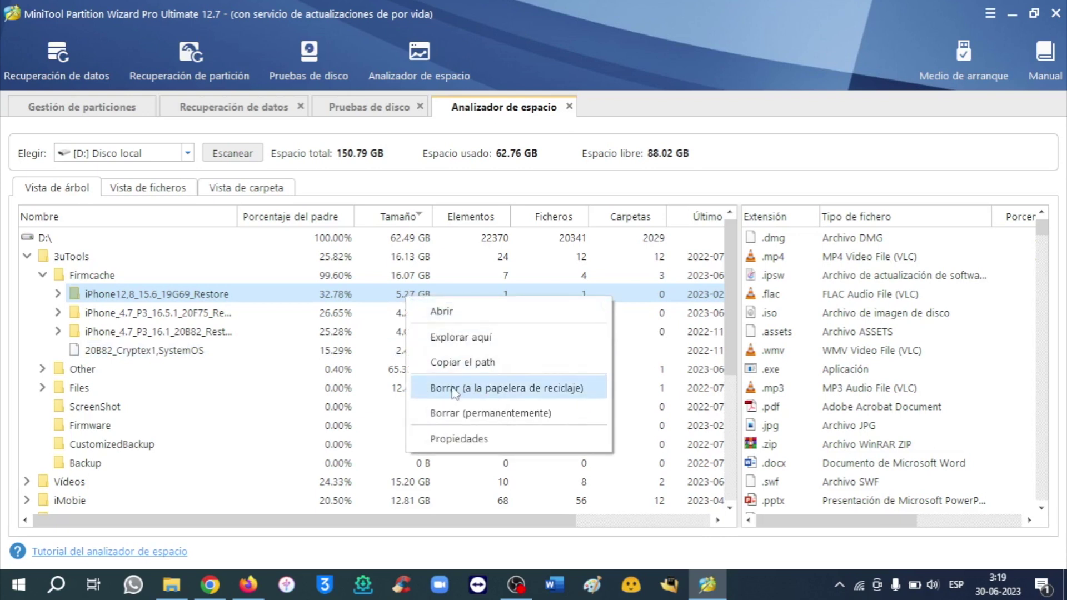
{"action": "left_click", "coordinate": [453, 390]}
{"action": "left_click", "coordinate": [489, 321]}
{"action": "right_click", "coordinate": [412, 309]}
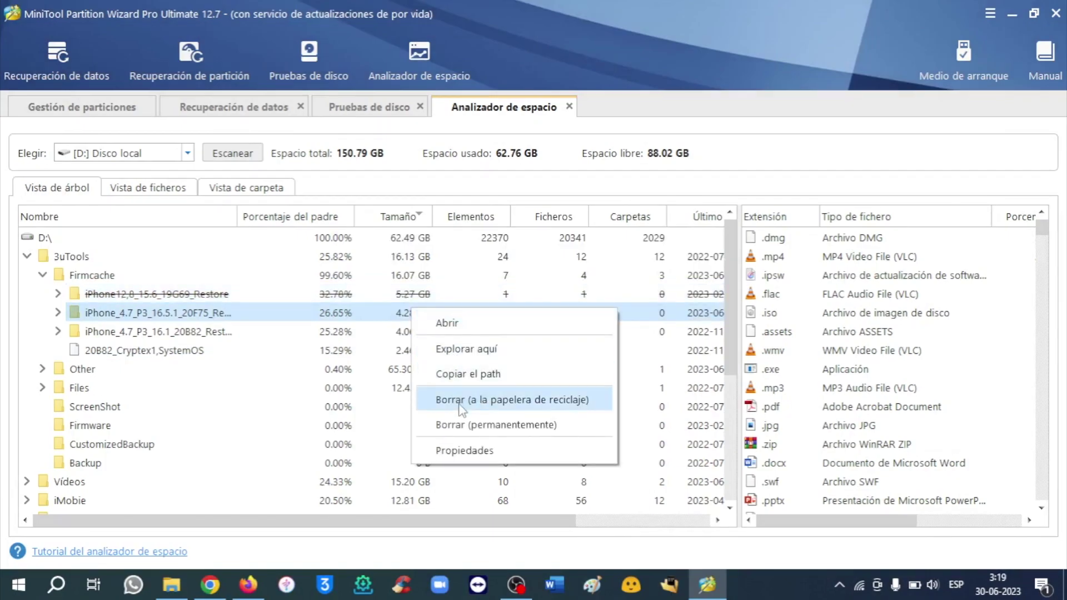
{"action": "left_click", "coordinate": [461, 407]}
{"action": "left_click", "coordinate": [489, 322]}
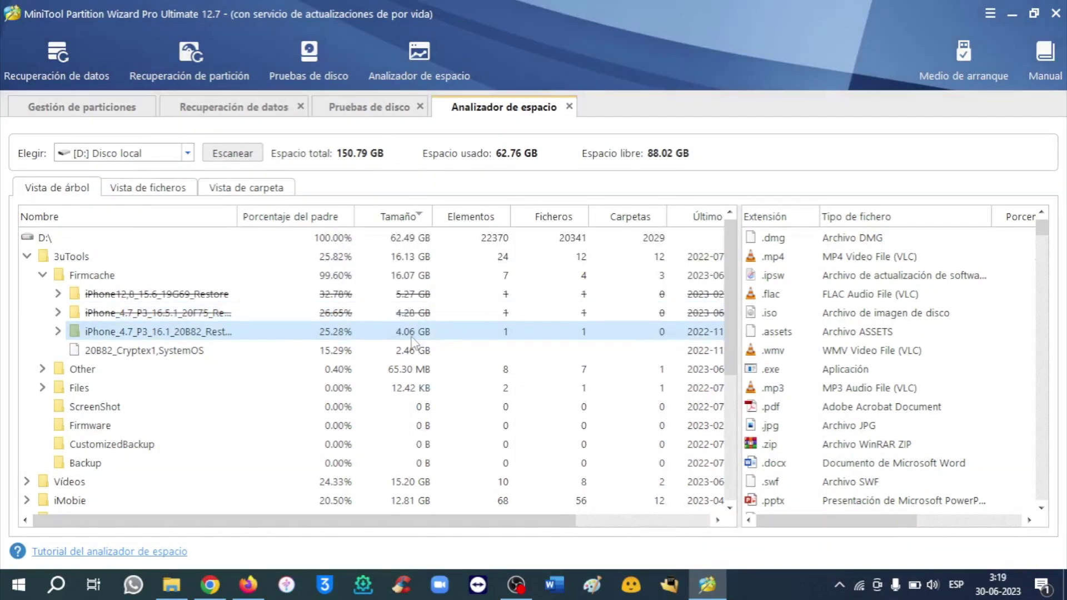
Permanently delete the iPhone_4.7_P3_16.1_20B82_Restore folder in Firmcache.
{"action": "right_click", "coordinate": [413, 340]}
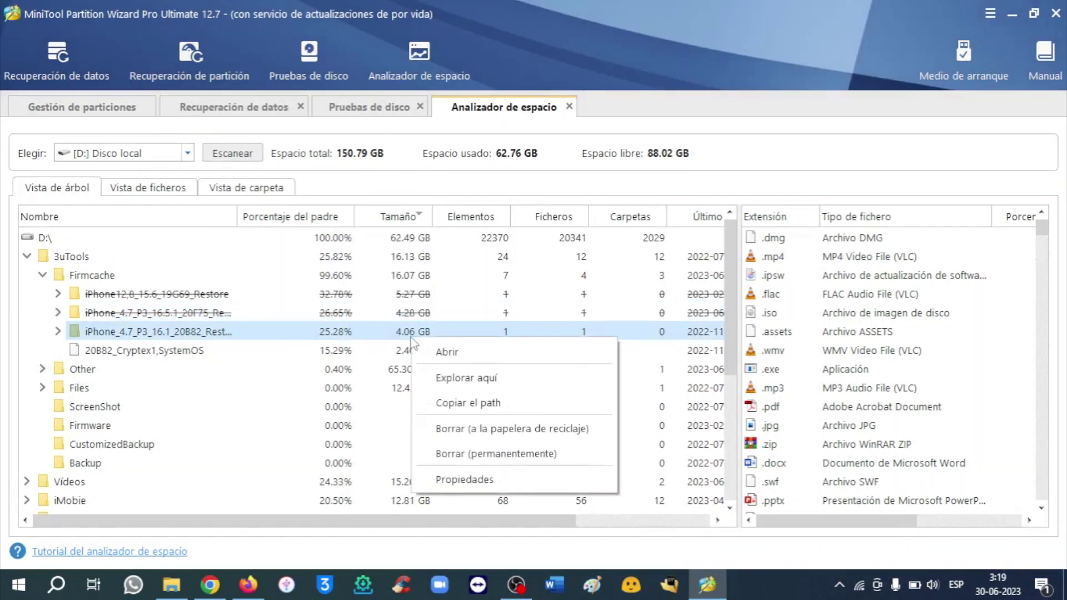
{"action": "left_click", "coordinate": [471, 454]}
{"action": "left_click", "coordinate": [488, 321]}
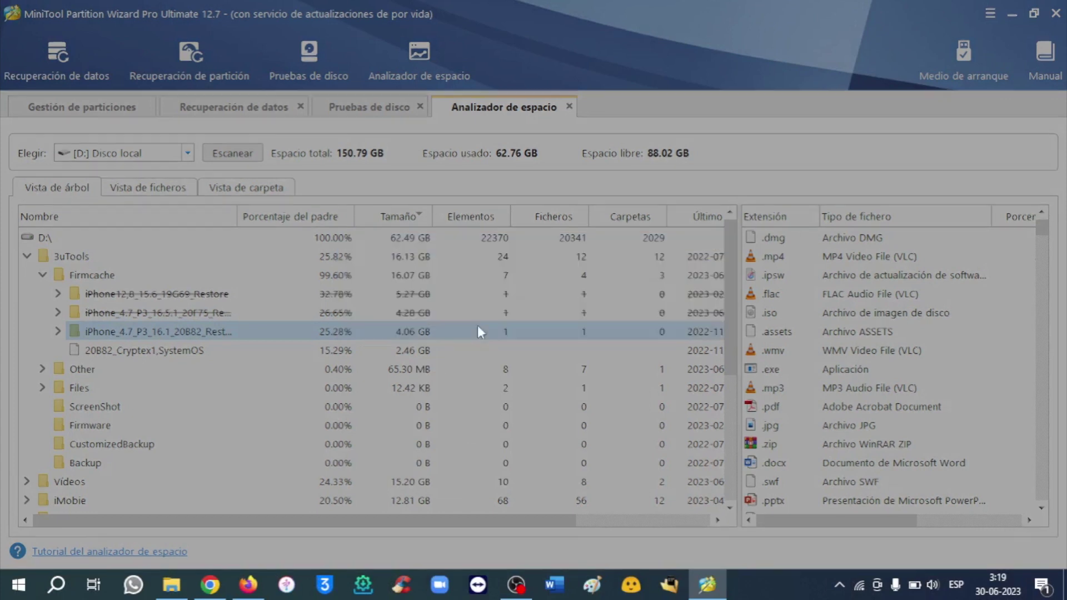
{"action": "right_click", "coordinate": [422, 357]}
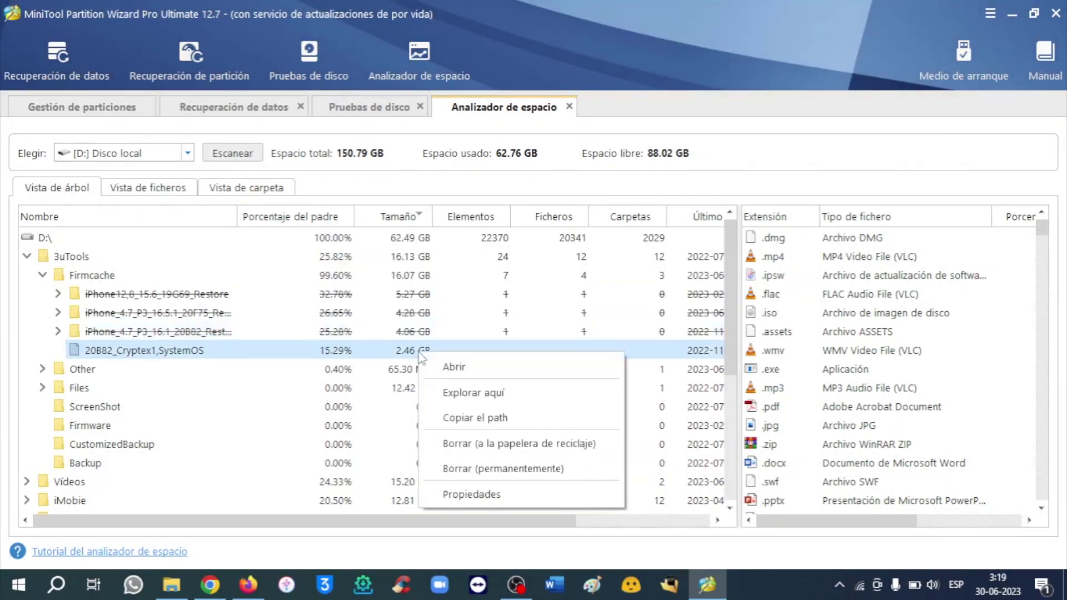
{"action": "left_click", "coordinate": [195, 312]}
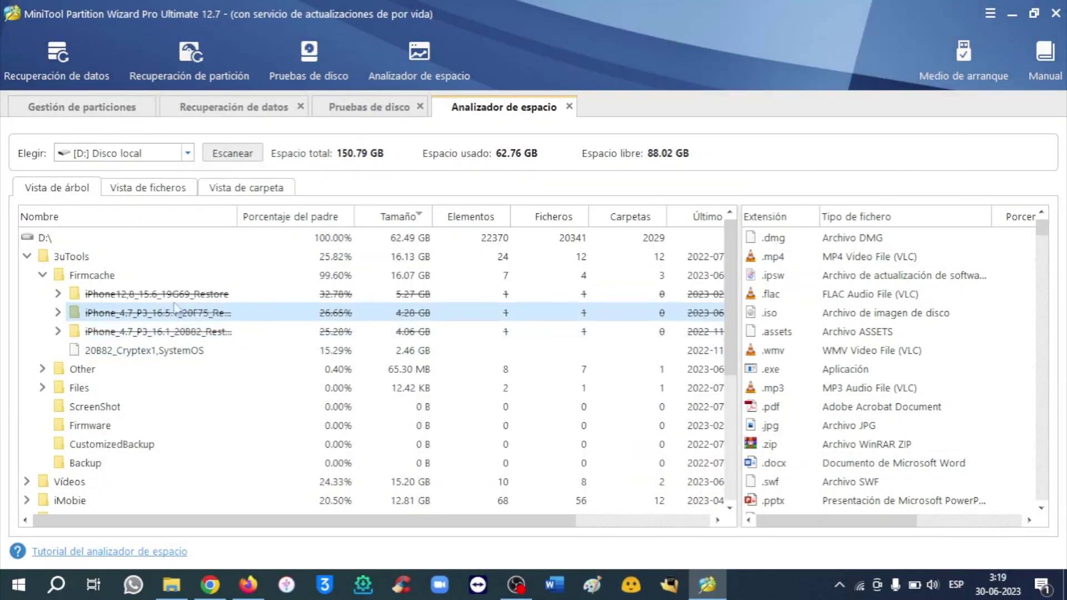
Collapse the Firmcache folder and look through the file extension list and the remaining folders on drive D:.
{"action": "left_click", "coordinate": [42, 276]}
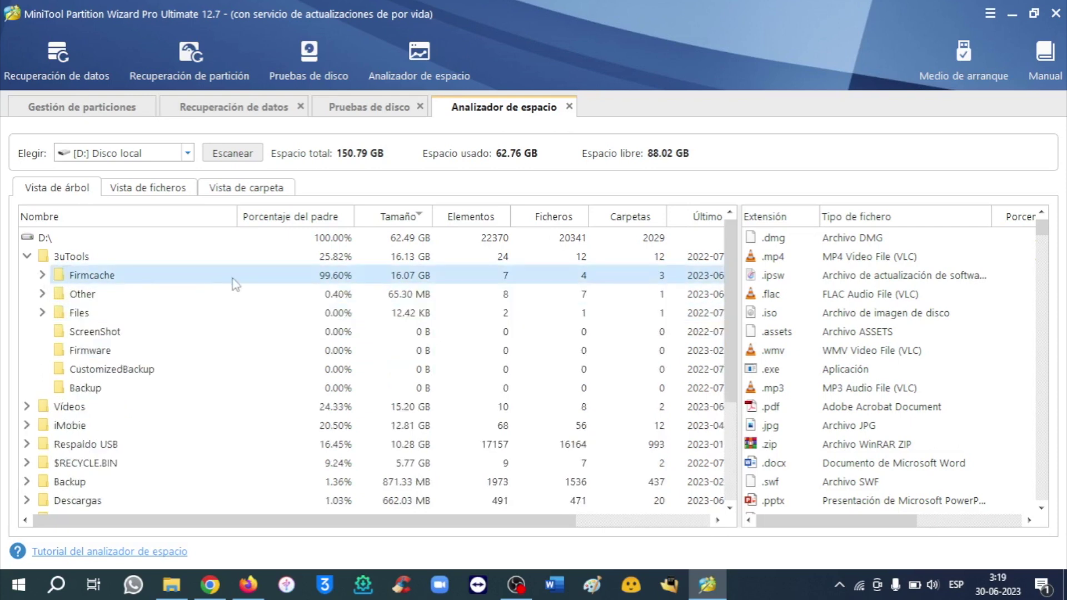
{"action": "scroll", "coordinate": [884, 304], "scroll_direction": "down", "scroll_amount": 2}
{"action": "scroll", "coordinate": [883, 305], "scroll_direction": "down", "scroll_amount": 8}
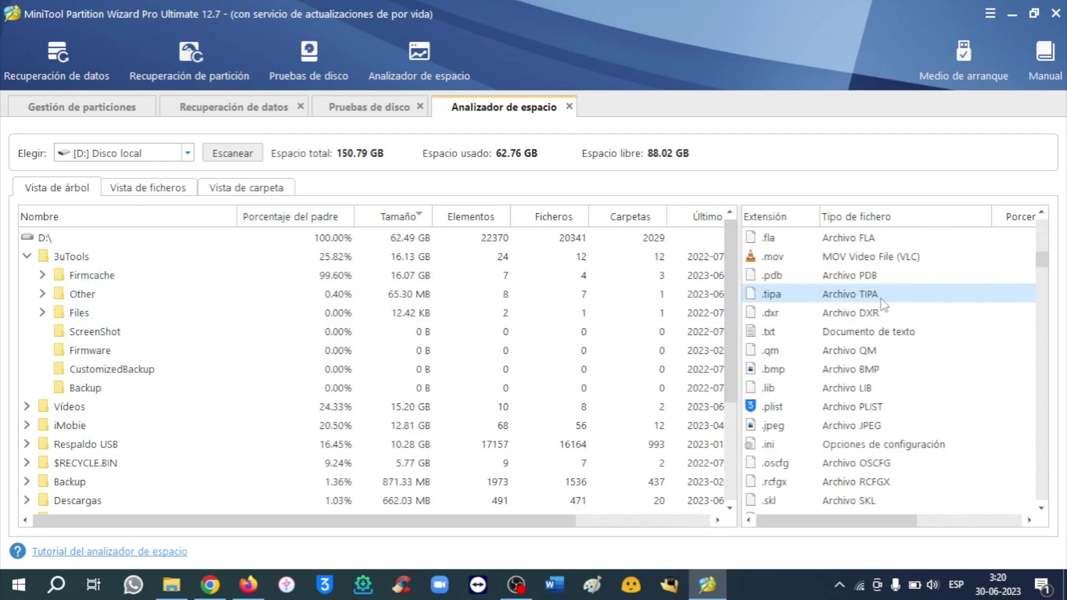
{"action": "scroll", "coordinate": [452, 381], "scroll_direction": "down", "scroll_amount": 3}
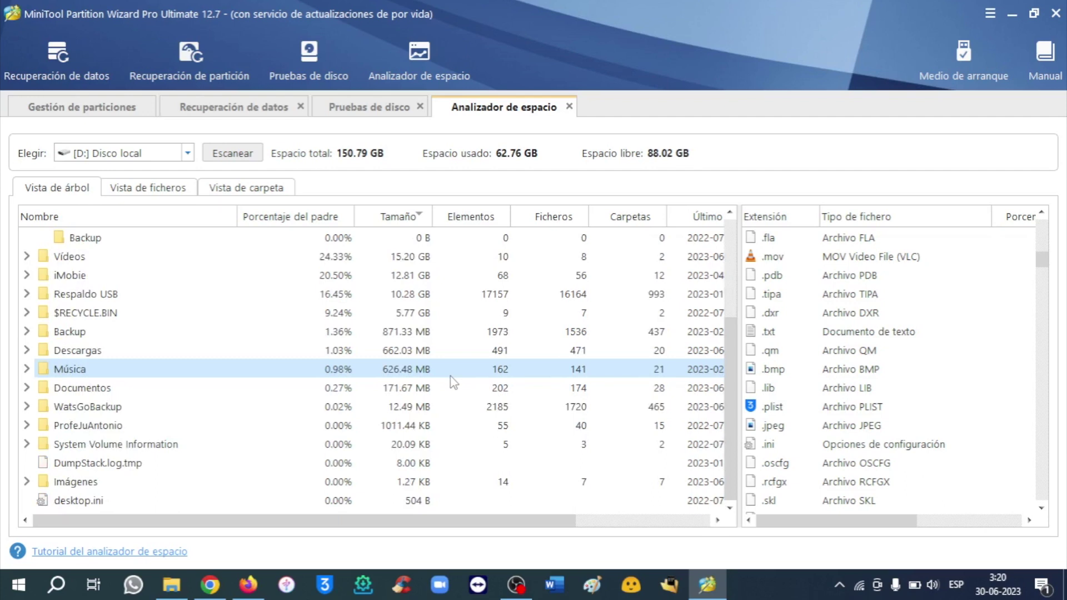
Open the online space analyzer tutorial in the browser, read through it, and return to MiniTool Partition Wizard.
{"action": "left_click", "coordinate": [174, 553]}
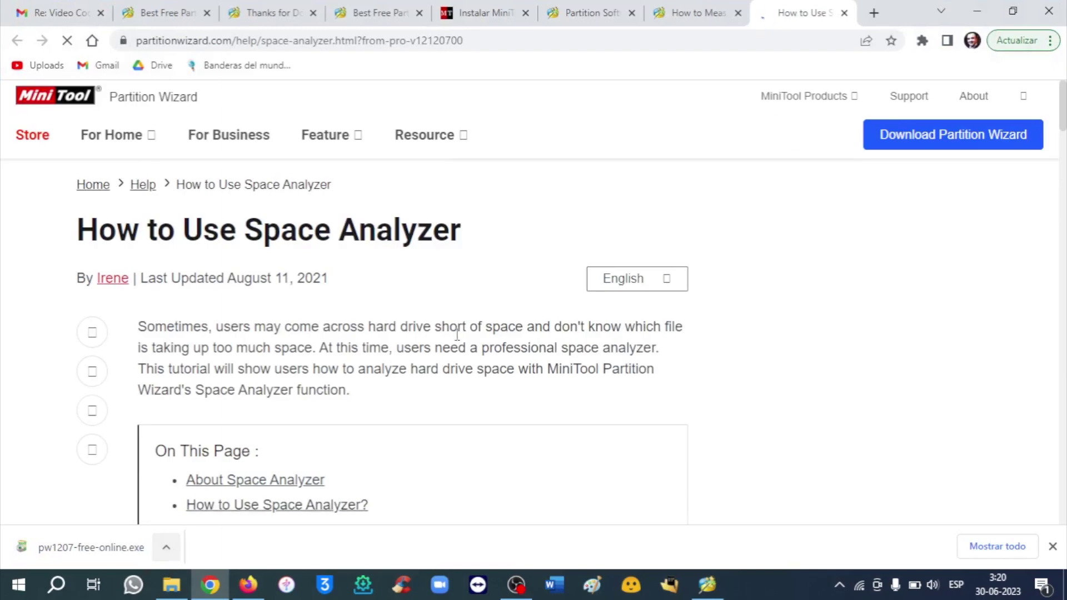
{"action": "scroll", "coordinate": [545, 317], "scroll_direction": "down", "scroll_amount": 5}
{"action": "scroll", "coordinate": [547, 316], "scroll_direction": "down", "scroll_amount": 12}
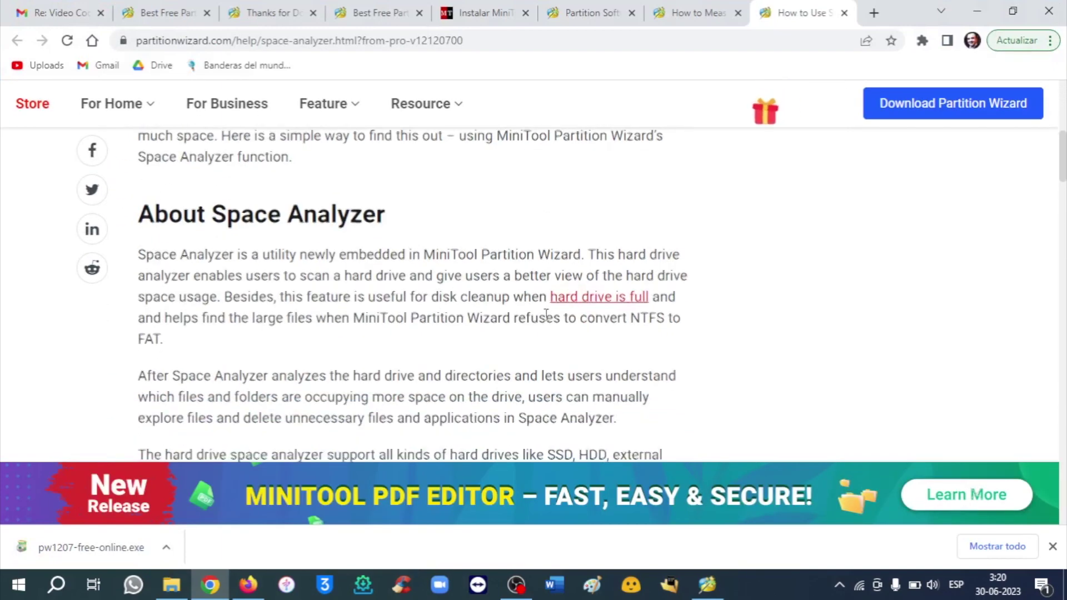
{"action": "scroll", "coordinate": [547, 320], "scroll_direction": "down", "scroll_amount": 15}
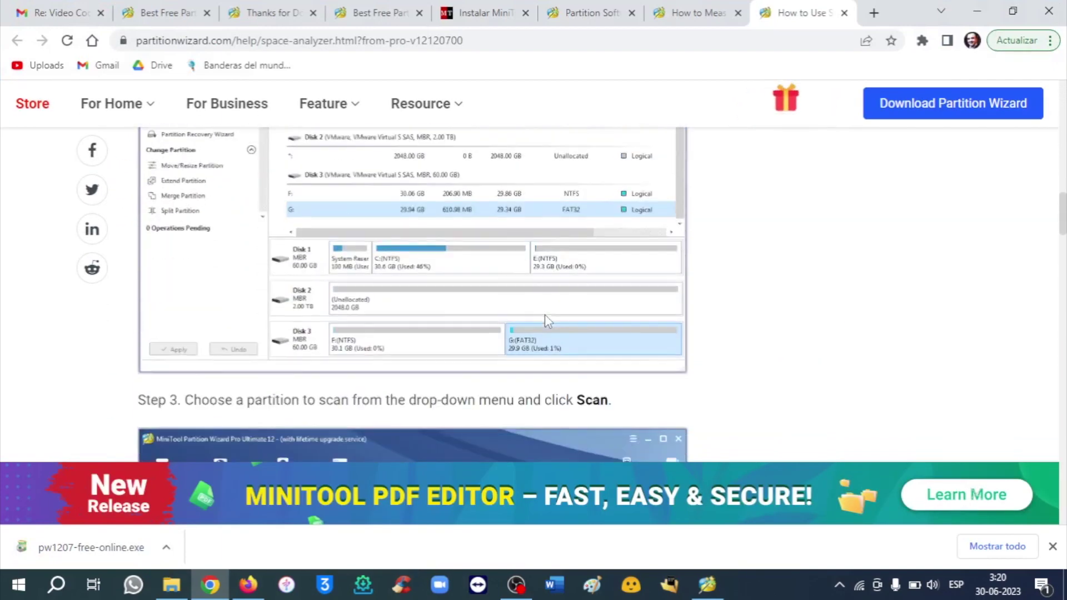
{"action": "scroll", "coordinate": [544, 321], "scroll_direction": "down", "scroll_amount": 12}
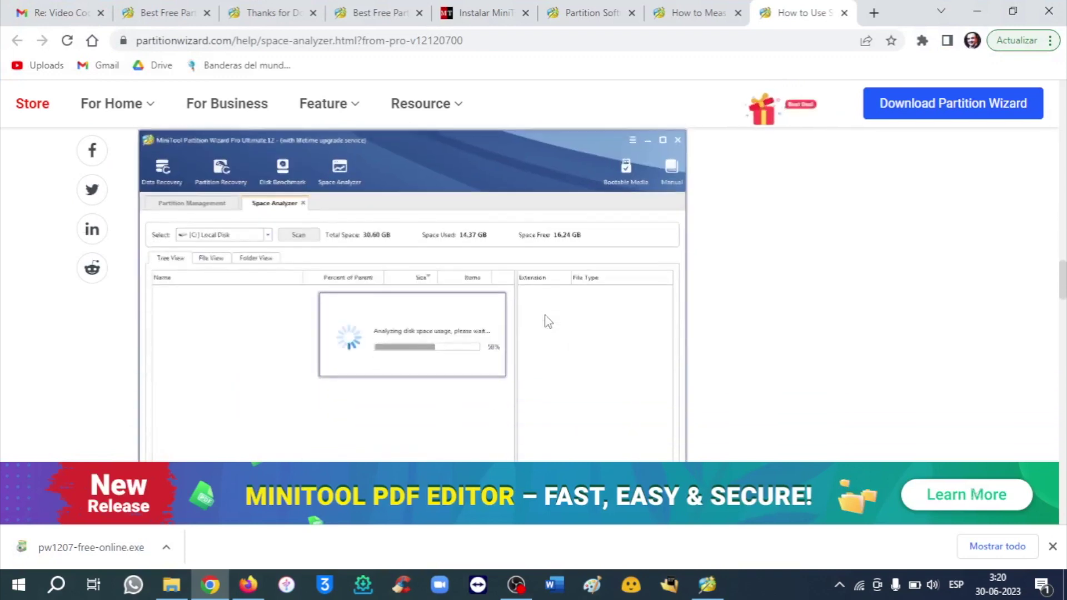
{"action": "mouse_move", "coordinate": [954, 87]}
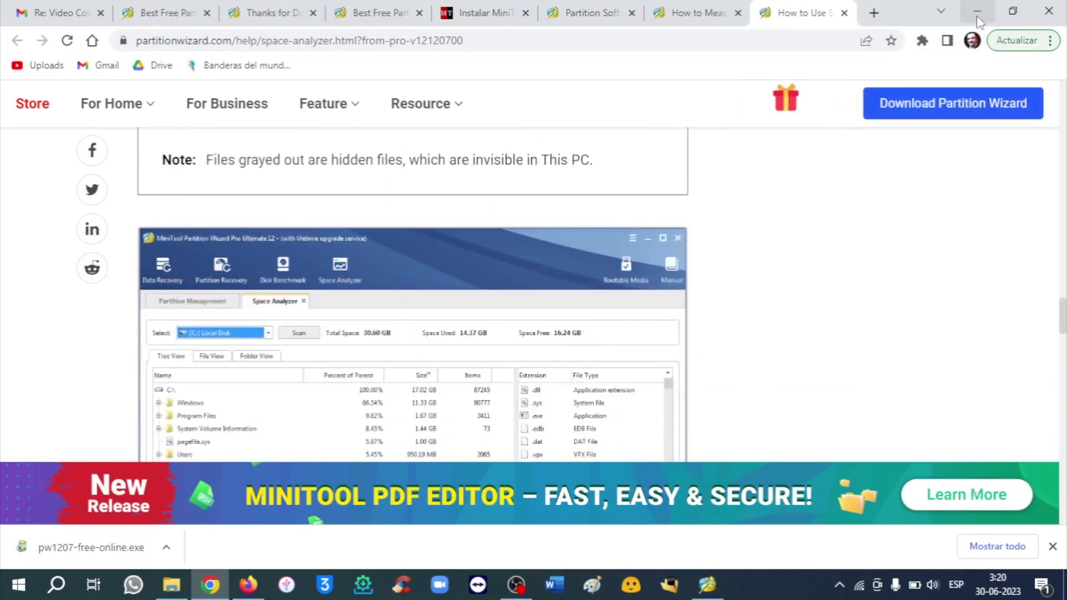
{"action": "left_click", "coordinate": [977, 11]}
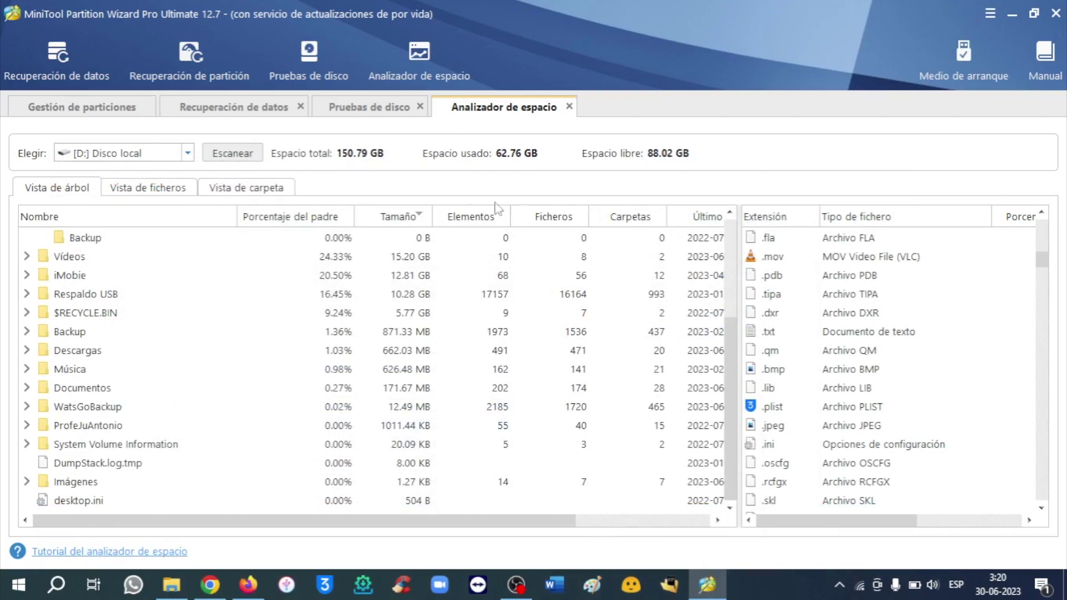
Switch the space analyzer to the file view and sort the files by size, largest first.
{"action": "left_click", "coordinate": [161, 189]}
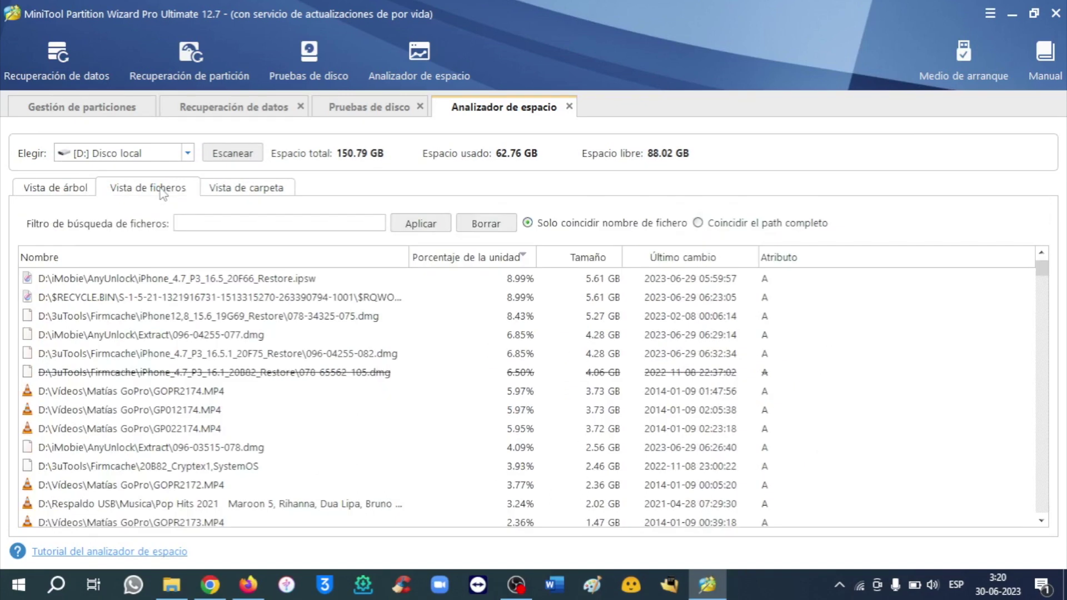
{"action": "scroll", "coordinate": [328, 333], "scroll_direction": "down", "scroll_amount": 4}
{"action": "scroll", "coordinate": [331, 316], "scroll_direction": "up", "scroll_amount": 4}
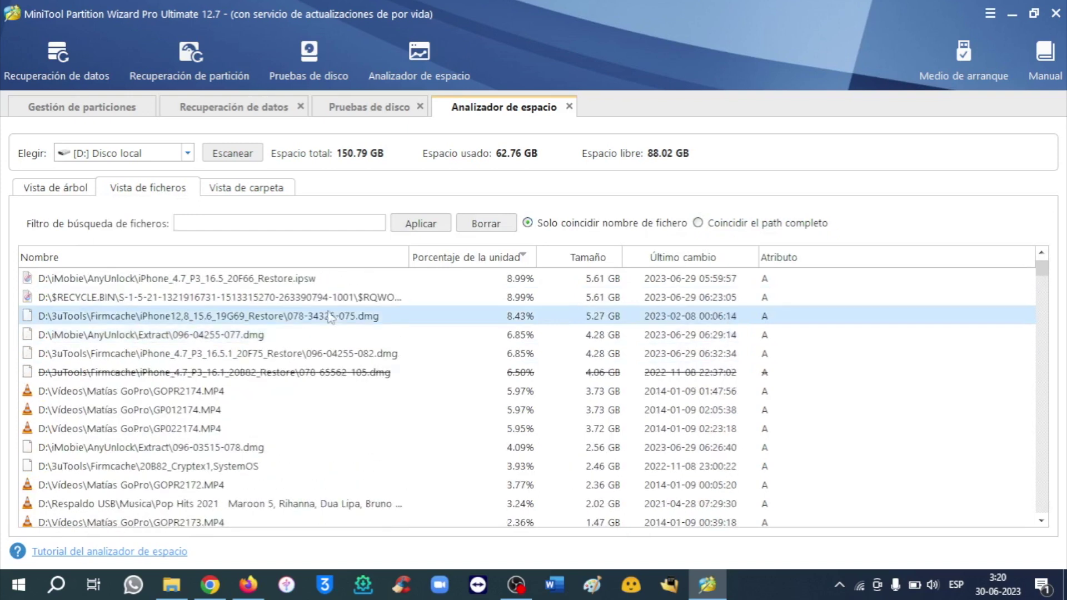
{"action": "left_click", "coordinate": [583, 258]}
{"action": "left_click", "coordinate": [588, 259]}
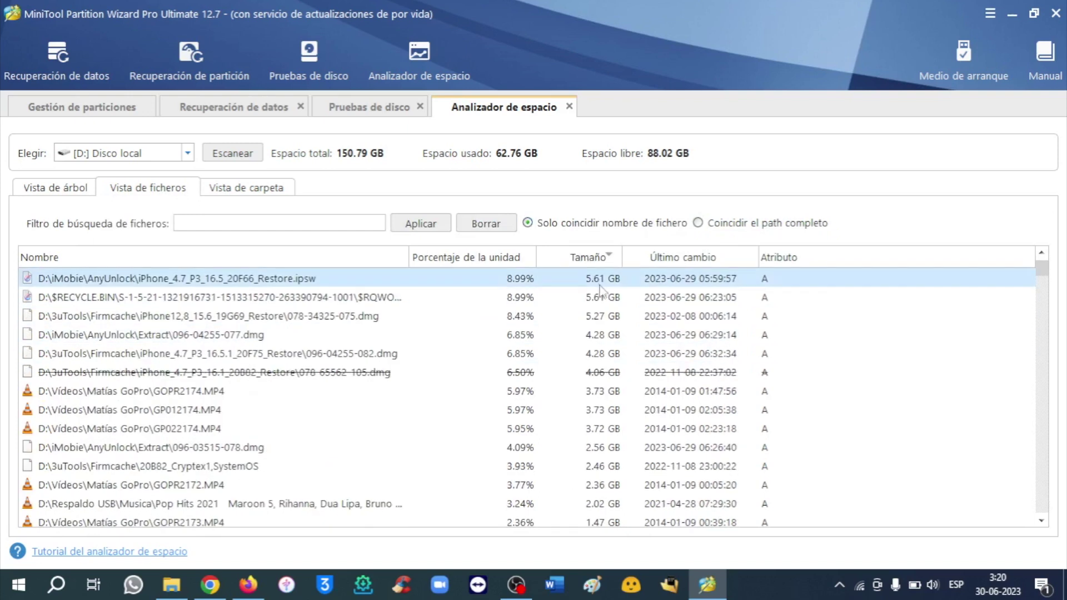
Permanently delete the file iPhone_4.7_P3_16.5_20F66_Restore.ipsw in D:\iMobie\AnyUnlock.
{"action": "right_click", "coordinate": [543, 283]}
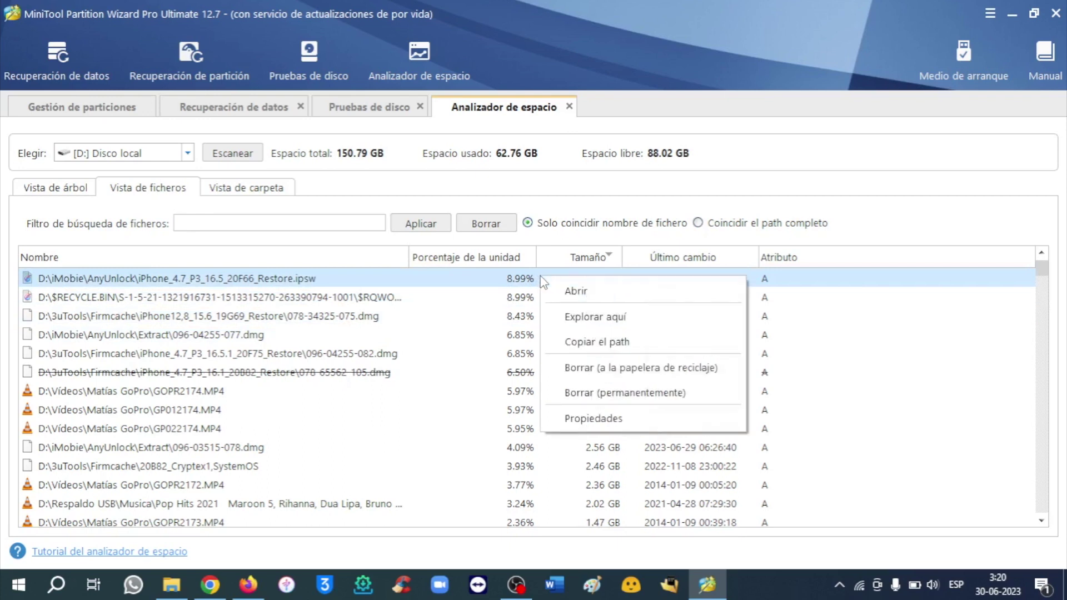
{"action": "left_click", "coordinate": [628, 393]}
{"action": "left_click", "coordinate": [500, 321]}
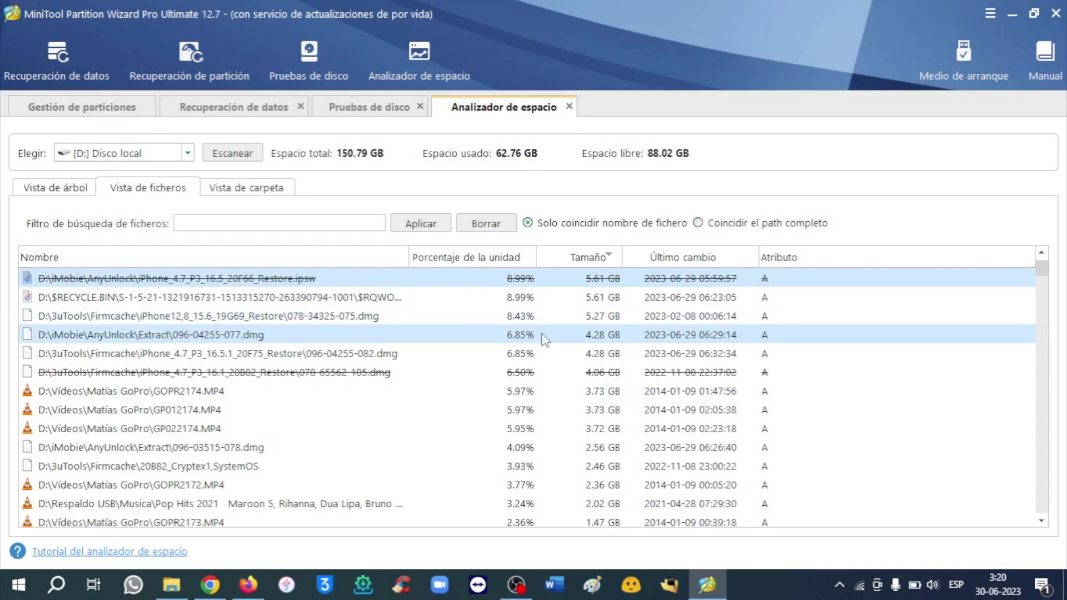
{"action": "left_click", "coordinate": [525, 306]}
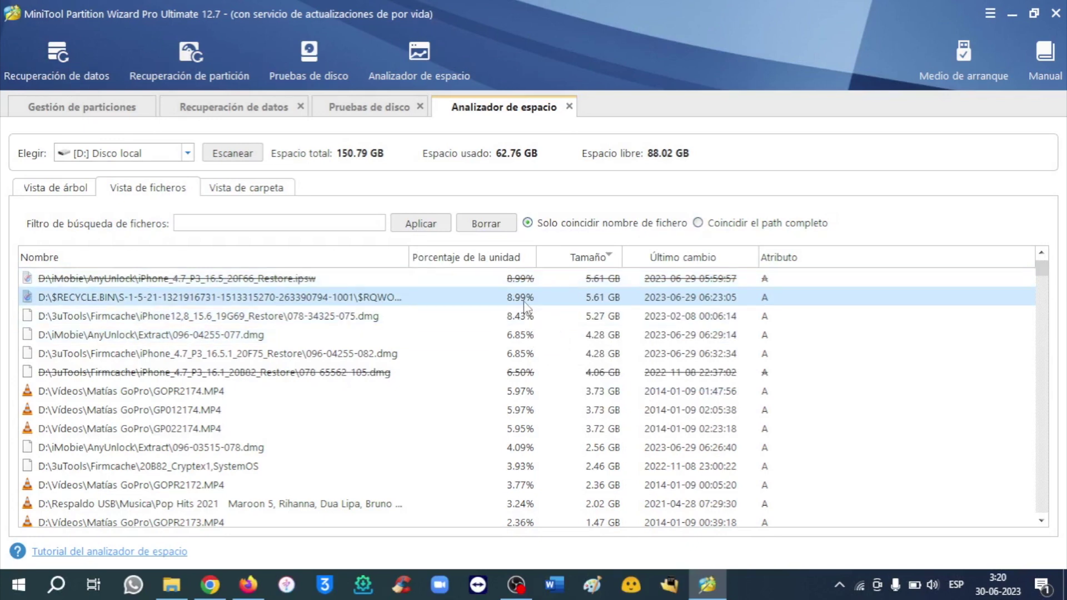
Show the folder view of drive D: and sort all directories by size, largest first.
{"action": "left_click", "coordinate": [271, 186]}
{"action": "left_click", "coordinate": [231, 314]}
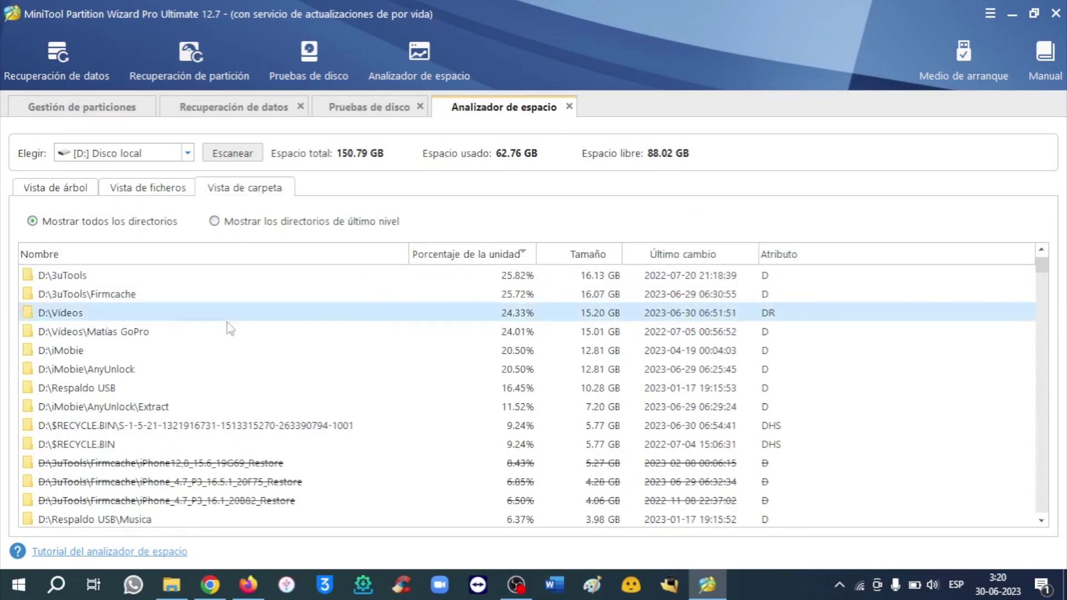
{"action": "left_click", "coordinate": [593, 254]}
{"action": "left_click", "coordinate": [593, 255]}
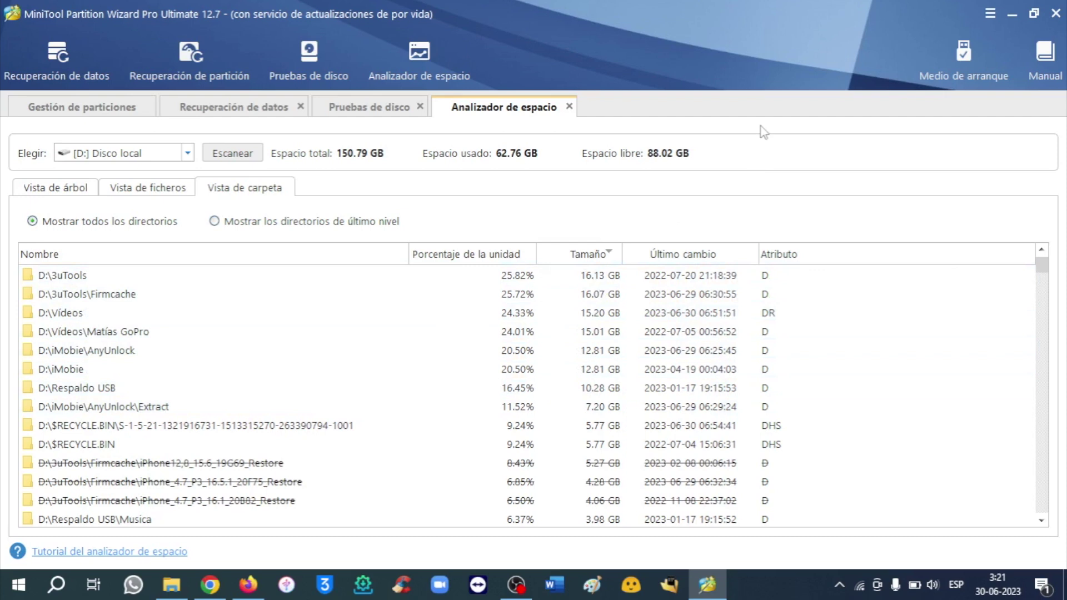
Return to partition management and go through the partitions of Disk 1 one by one.
{"action": "left_click", "coordinate": [132, 111]}
{"action": "left_click", "coordinate": [318, 288]}
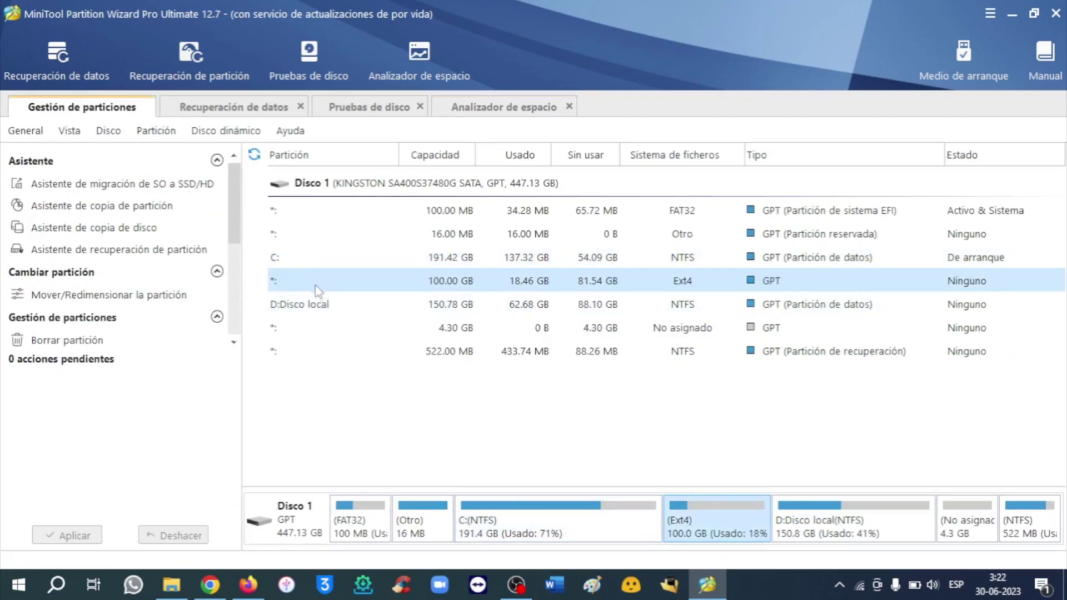
{"action": "left_click", "coordinate": [322, 312]}
{"action": "left_click", "coordinate": [325, 334]}
{"action": "left_click", "coordinate": [329, 356]}
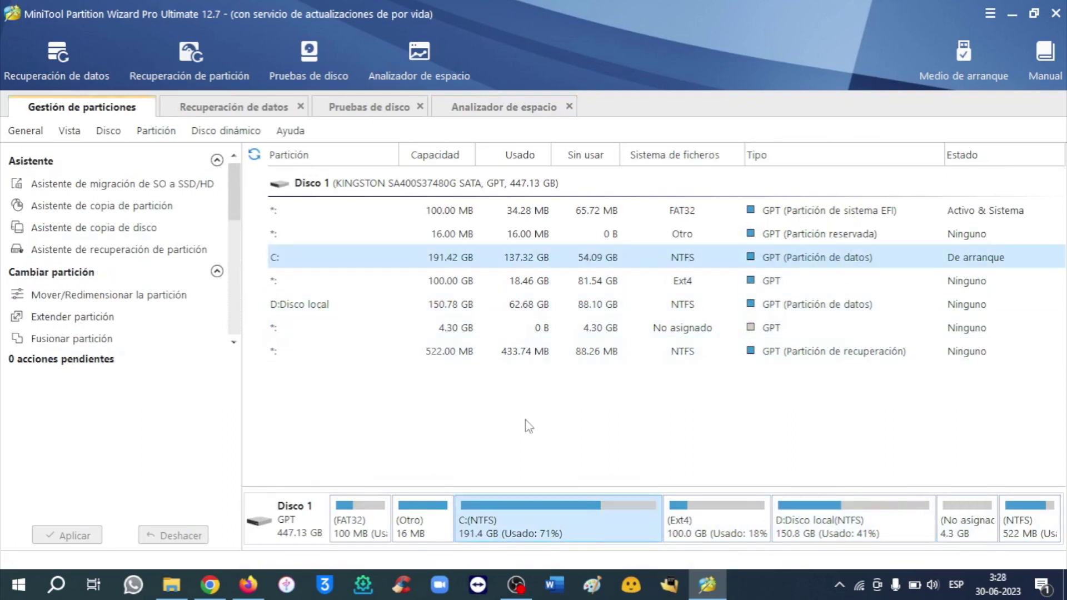
Switch to Chrome and review the partition reconfiguration and disk checking features on the Partition Wizard free edition page.
{"action": "left_click", "coordinate": [210, 584]}
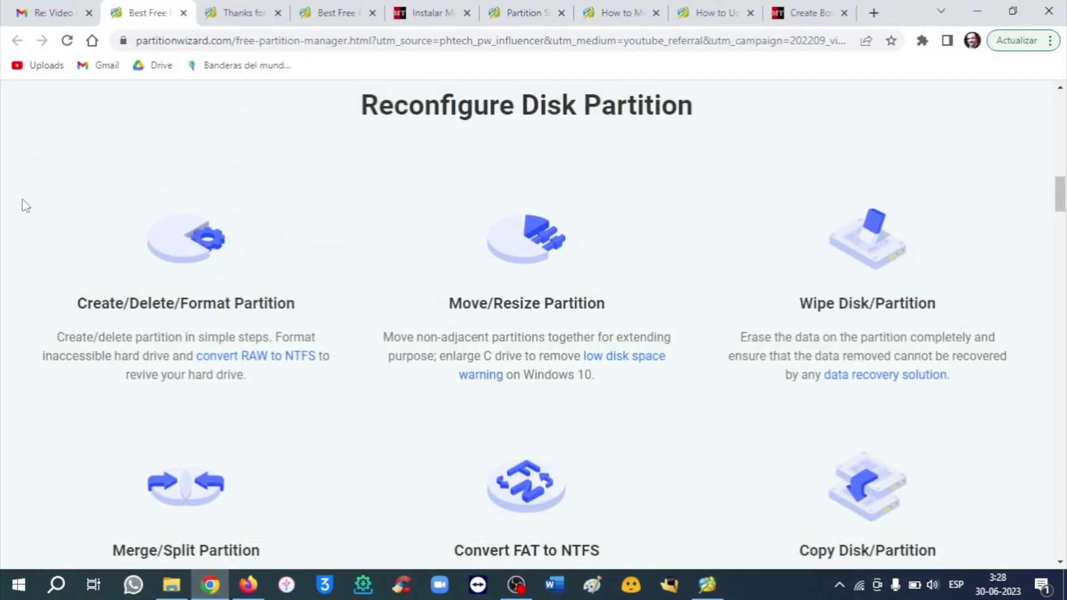
{"action": "scroll", "coordinate": [26, 206], "scroll_direction": "down", "scroll_amount": 1}
{"action": "scroll", "coordinate": [28, 199], "scroll_direction": "down", "scroll_amount": 1}
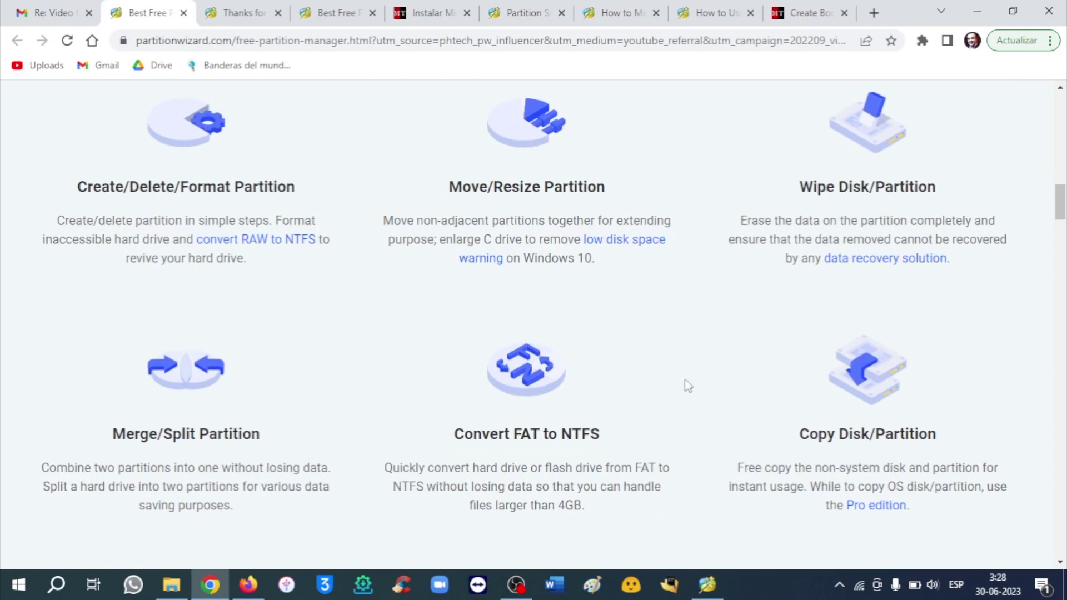
{"action": "scroll", "coordinate": [16, 336], "scroll_direction": "down", "scroll_amount": 5}
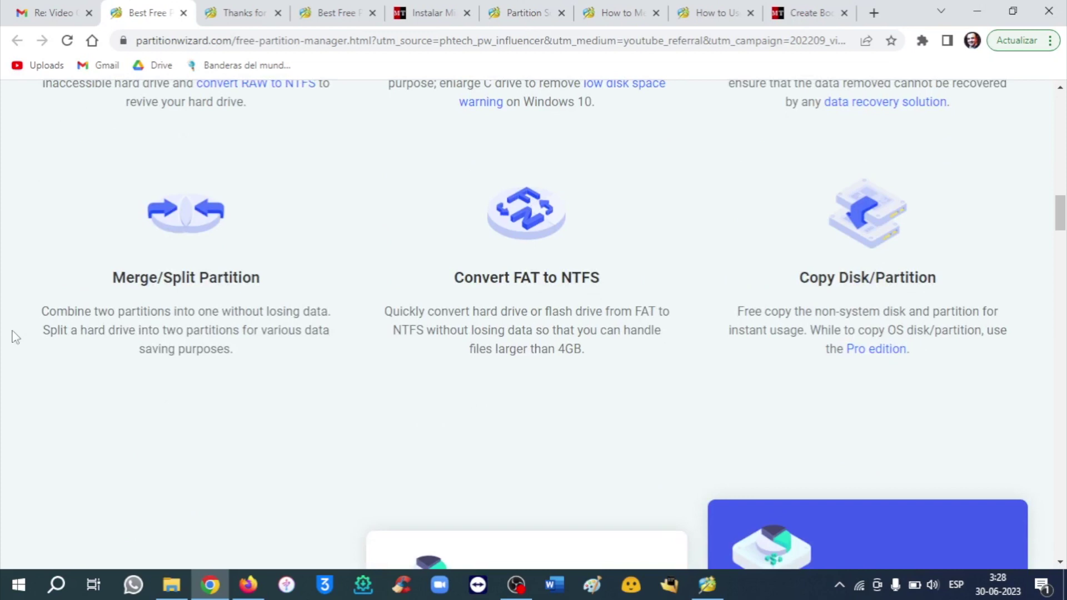
{"action": "scroll", "coordinate": [26, 331], "scroll_direction": "down", "scroll_amount": 4}
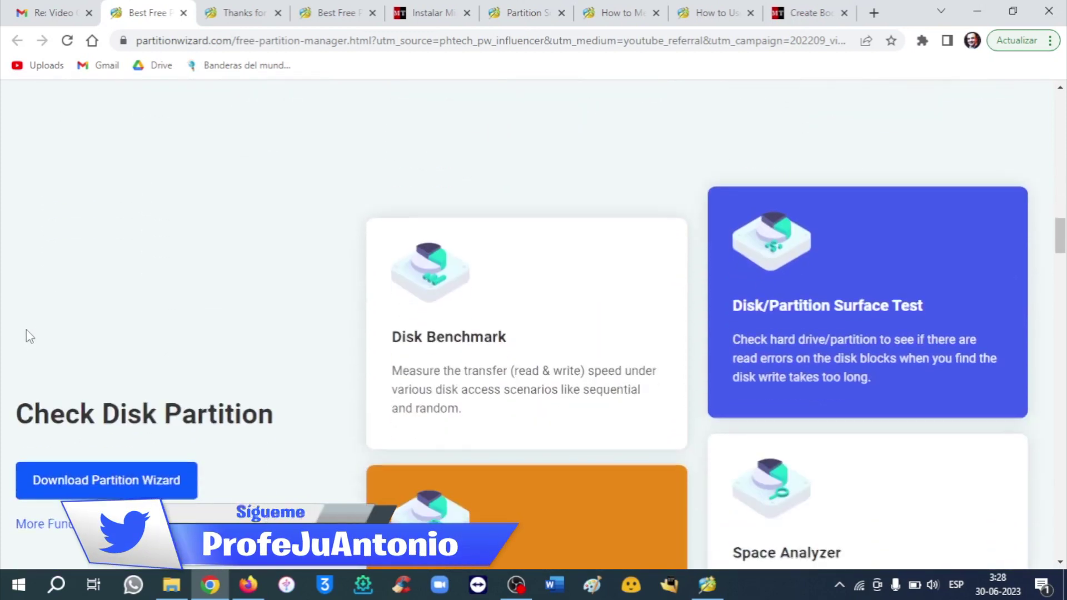
{"action": "scroll", "coordinate": [25, 332], "scroll_direction": "down", "scroll_amount": 1}
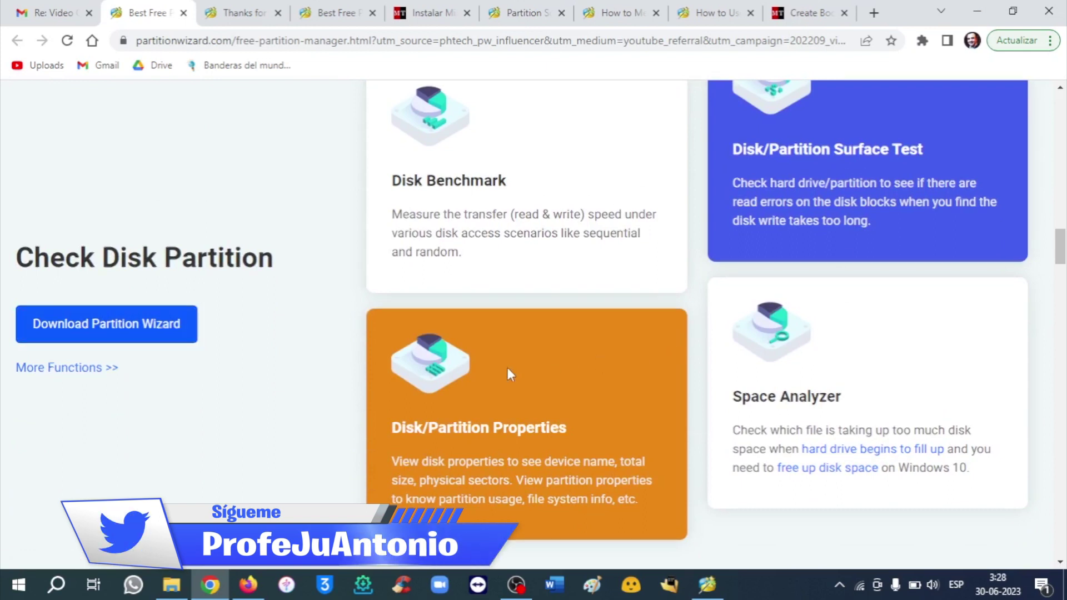
{"action": "scroll", "coordinate": [507, 368], "scroll_direction": "up", "scroll_amount": 4}
{"action": "scroll", "coordinate": [507, 374], "scroll_direction": "up", "scroll_amount": 4}
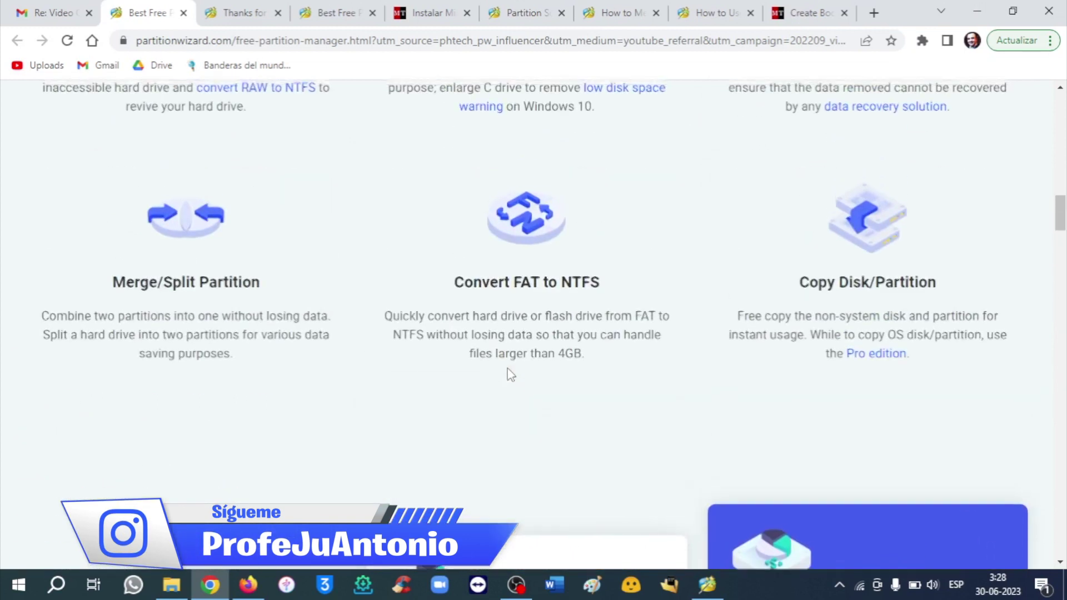